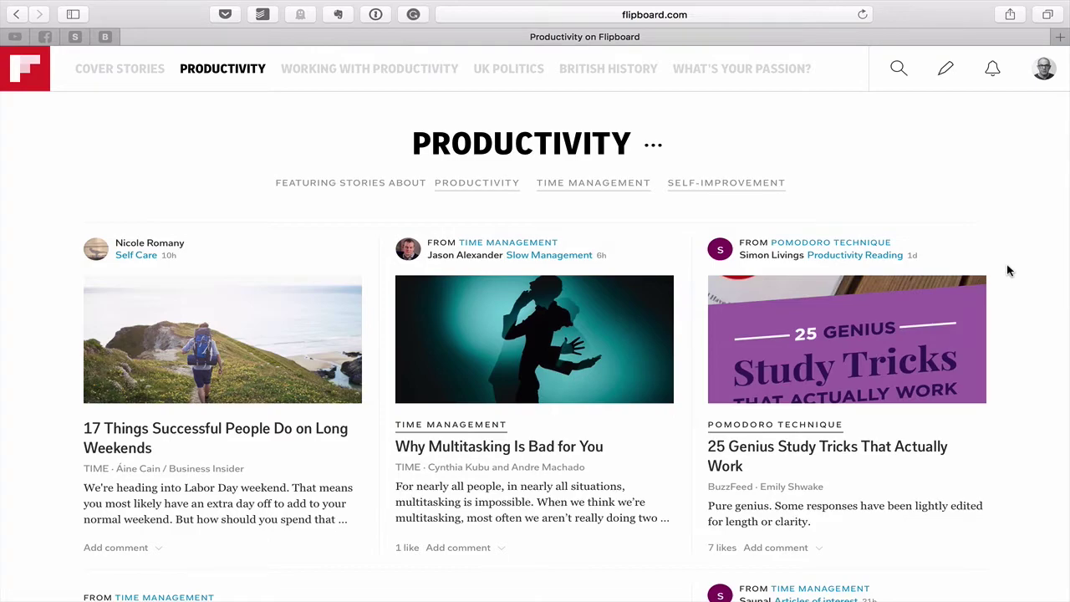
{"action": "scroll", "coordinate": [1008, 312], "scroll_direction": "down", "scroll_amount": 20}
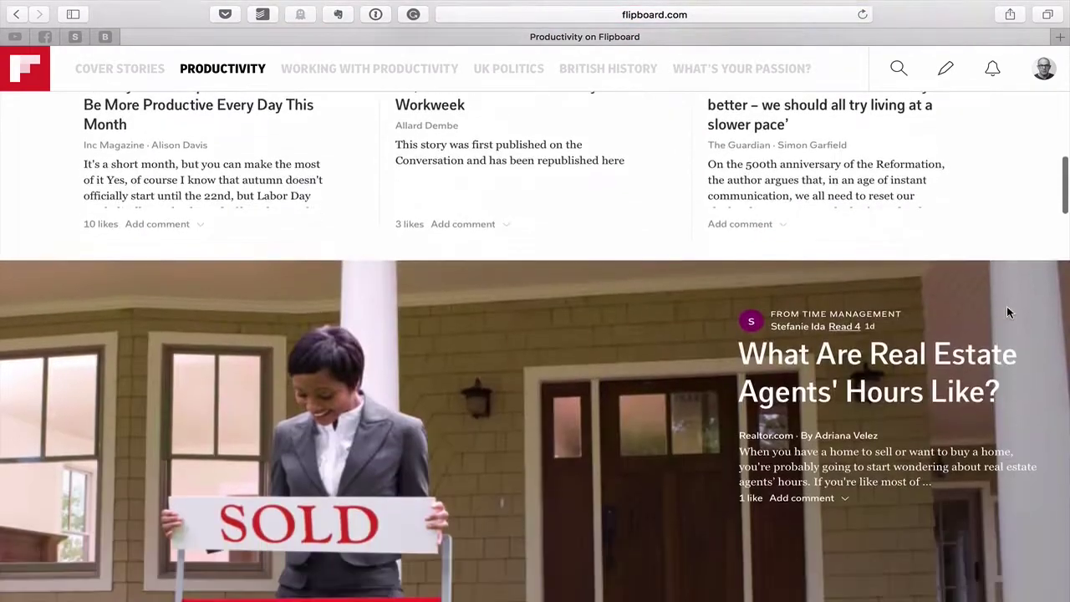
{"action": "scroll", "coordinate": [1008, 312], "scroll_direction": "down", "scroll_amount": 15}
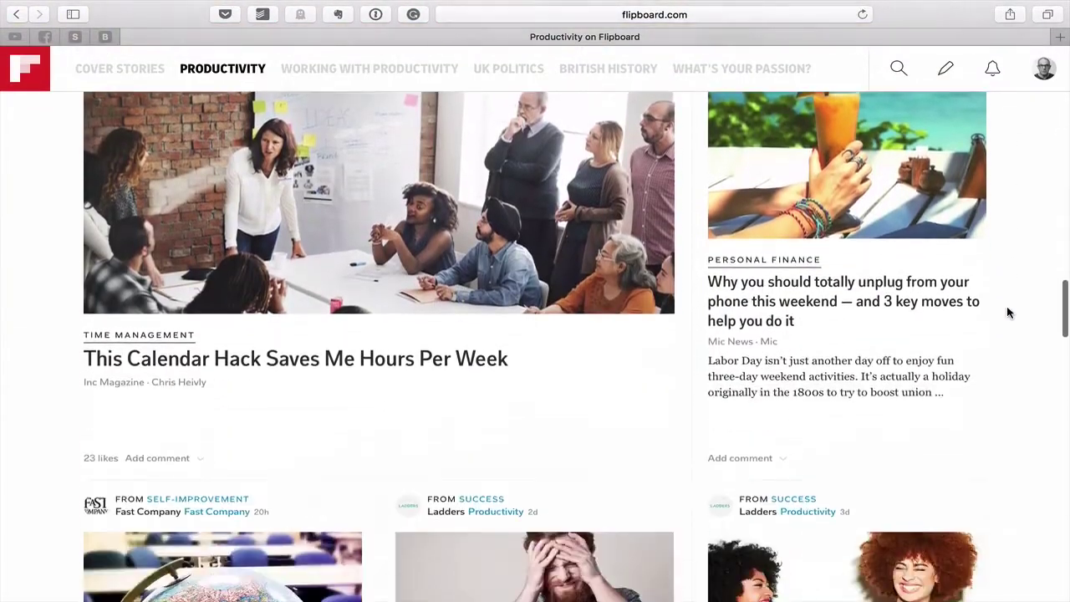
{"action": "scroll", "coordinate": [1008, 313], "scroll_direction": "down", "scroll_amount": 5}
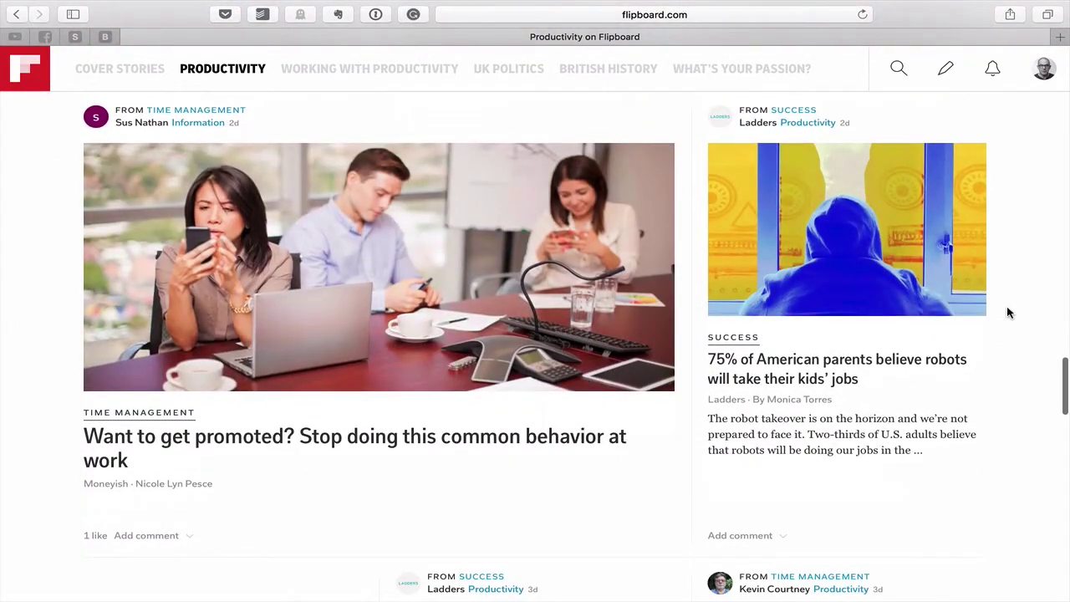
{"action": "scroll", "coordinate": [1007, 313], "scroll_direction": "down", "scroll_amount": 3}
{"action": "scroll", "coordinate": [1008, 313], "scroll_direction": "down", "scroll_amount": 5}
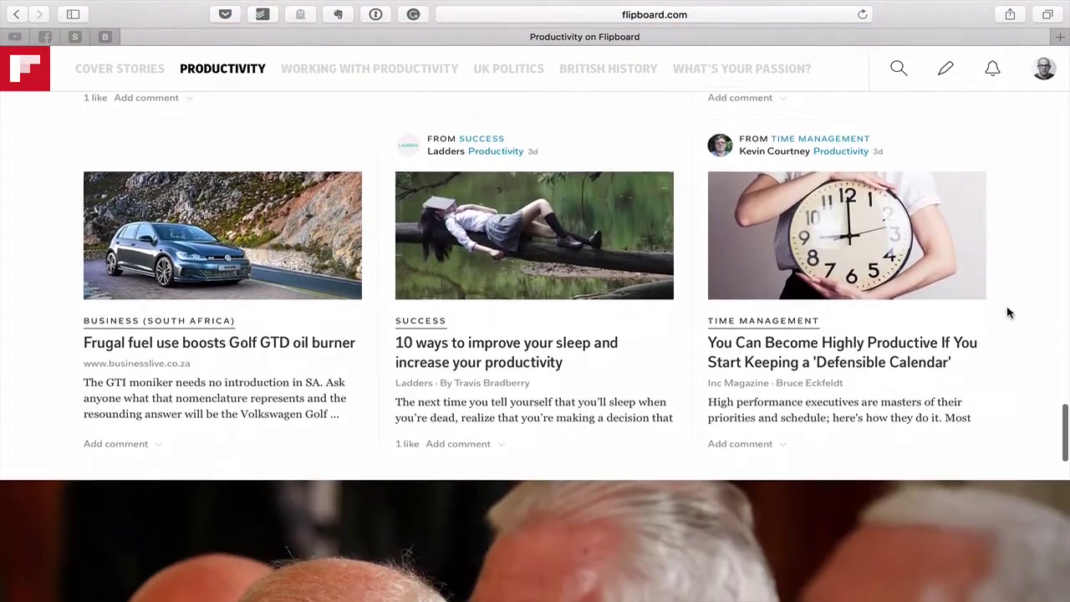
{"action": "scroll", "coordinate": [1008, 313], "scroll_direction": "down", "scroll_amount": 13}
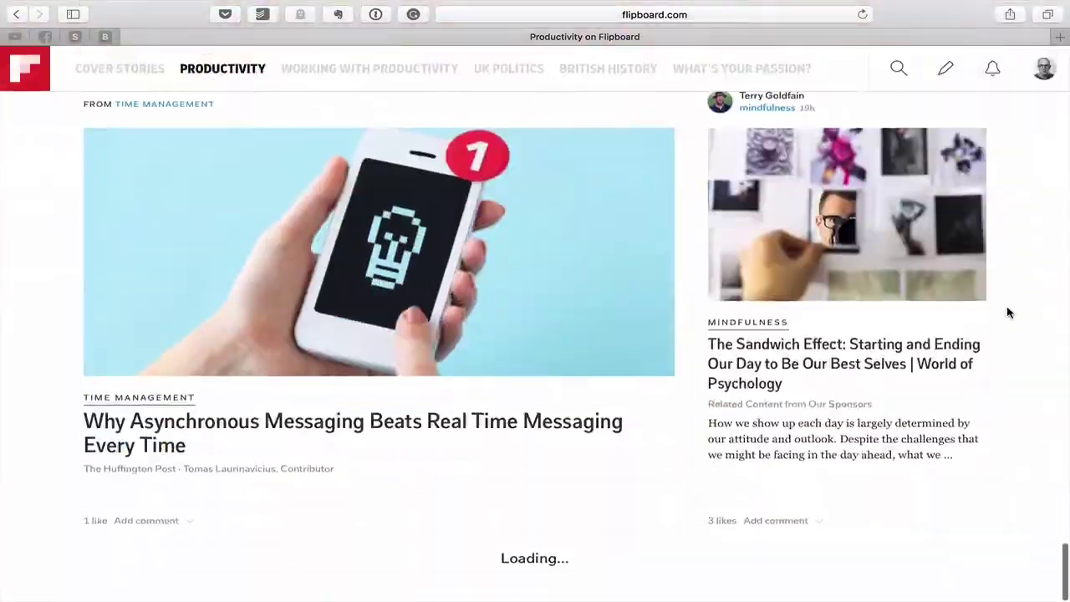
{"action": "scroll", "coordinate": [1008, 313], "scroll_direction": "up", "scroll_amount": 15}
{"action": "scroll", "coordinate": [1008, 313], "scroll_direction": "down", "scroll_amount": 10}
{"action": "scroll", "coordinate": [1008, 313], "scroll_direction": "up", "scroll_amount": 2}
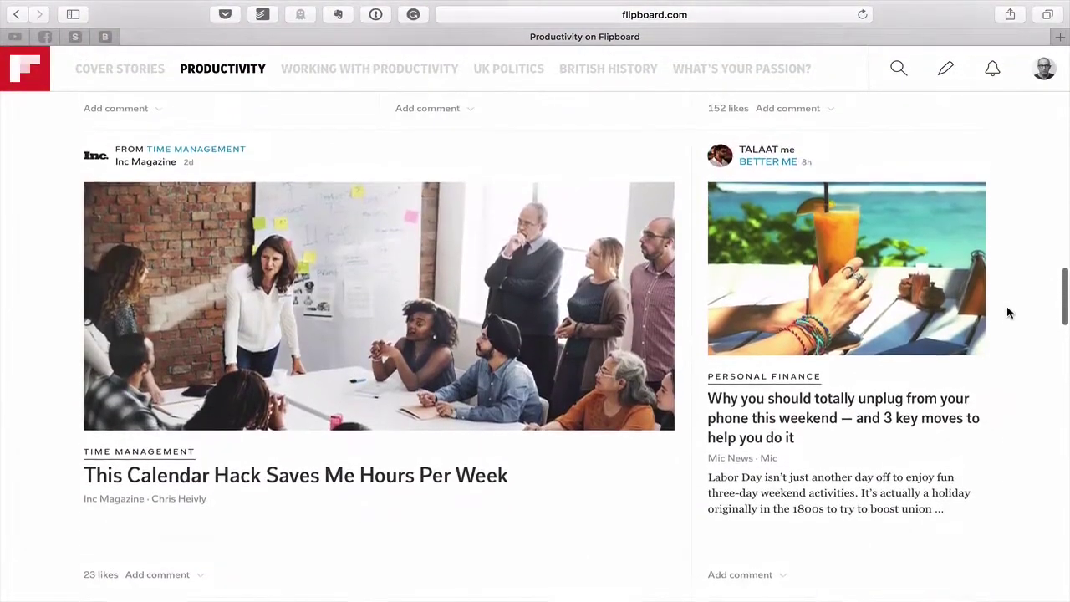
{"action": "scroll", "coordinate": [1007, 312], "scroll_direction": "up", "scroll_amount": 5}
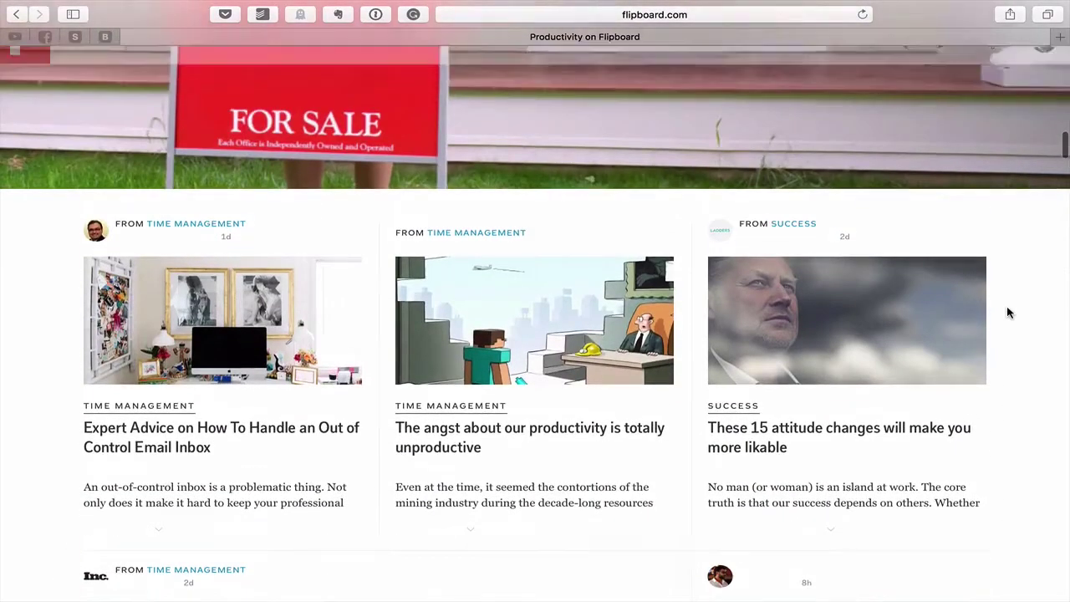
{"action": "scroll", "coordinate": [1007, 313], "scroll_direction": "up", "scroll_amount": 20}
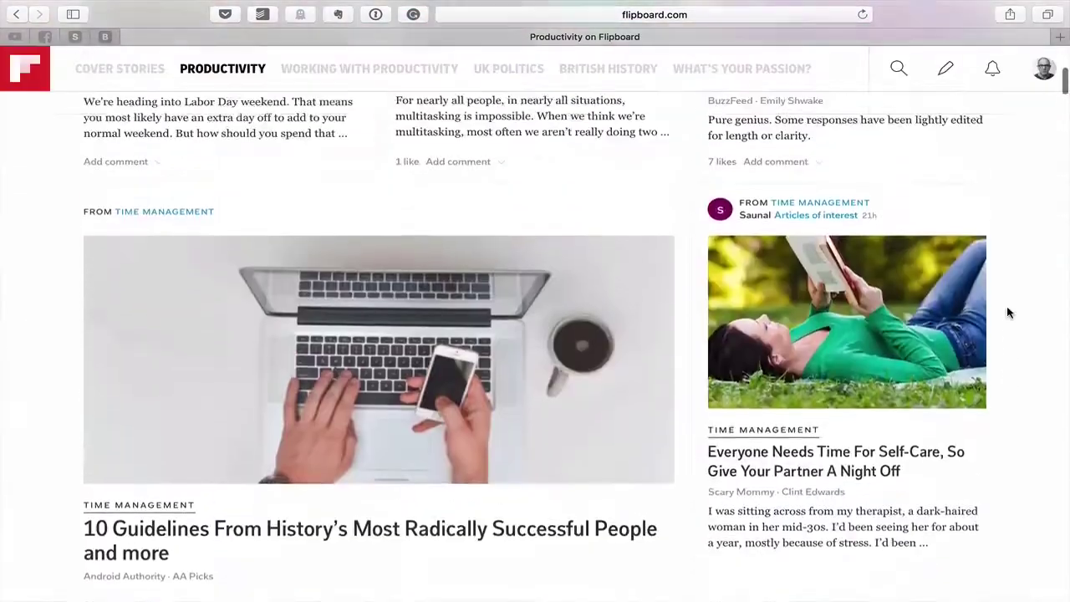
{"action": "scroll", "coordinate": [1006, 309], "scroll_direction": "down", "scroll_amount": 15}
{"action": "scroll", "coordinate": [1007, 310], "scroll_direction": "up", "scroll_amount": 2}
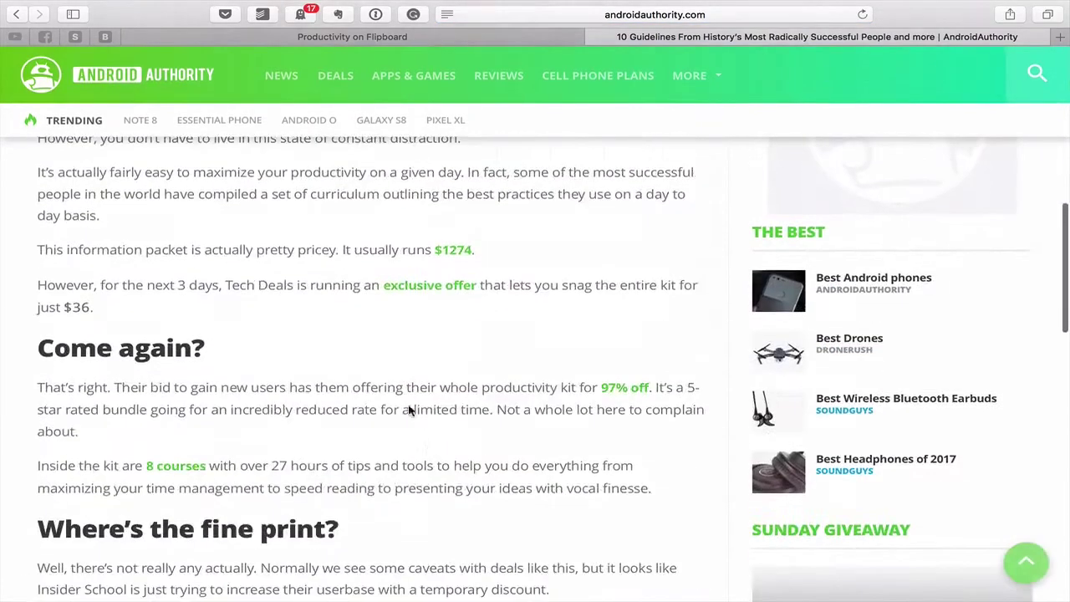
- Scroll through the 10 Guidelines article and launch Evernote Web Clipper on it
{"action": "scroll", "coordinate": [433, 484], "scroll_direction": "down", "scroll_amount": 3}
{"action": "scroll", "coordinate": [433, 483], "scroll_direction": "down", "scroll_amount": 6}
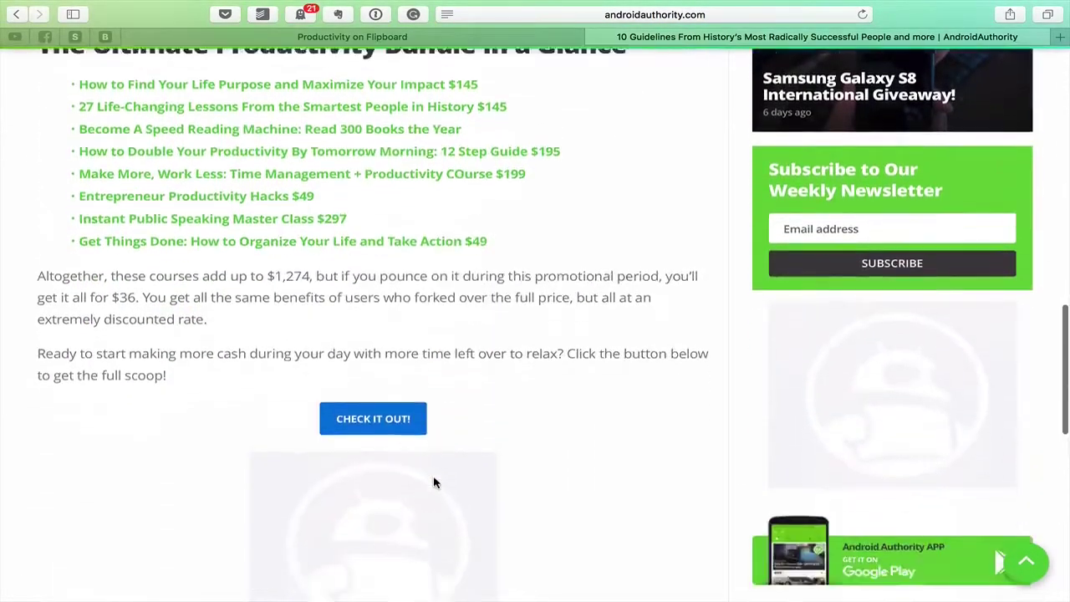
{"action": "scroll", "coordinate": [433, 482], "scroll_direction": "up", "scroll_amount": 20}
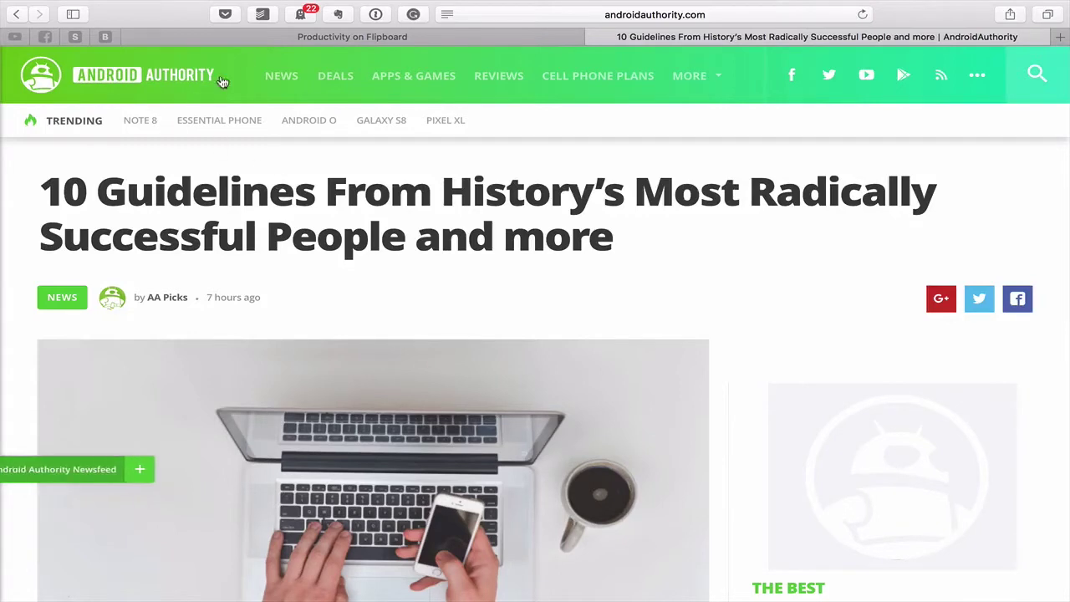
{"action": "left_click", "coordinate": [338, 15]}
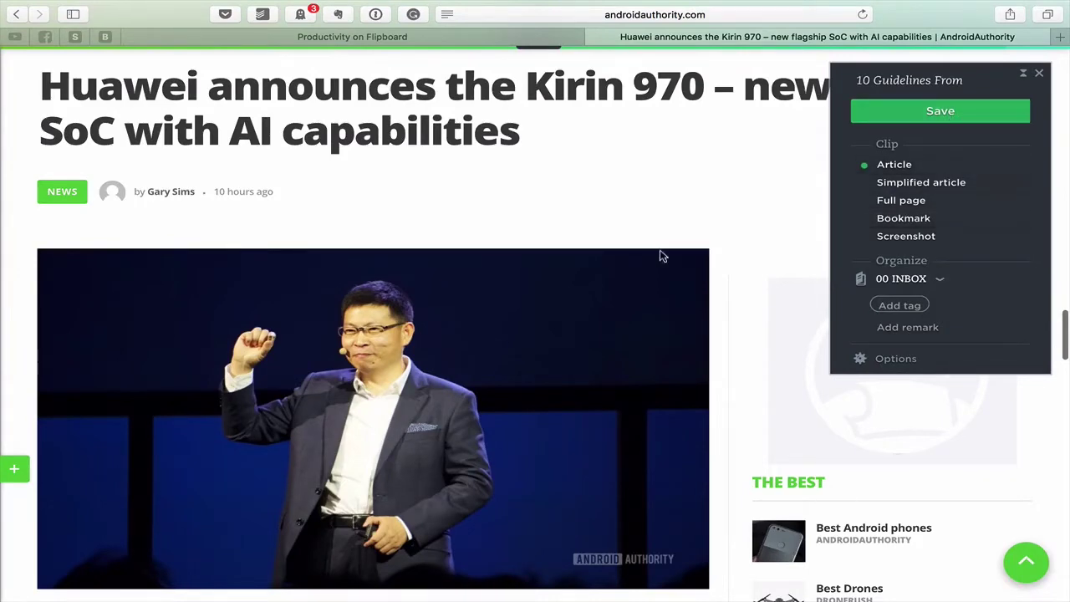
- Switch the clip to Simplified article, review the preview, and save it to 00 INBOX
{"action": "scroll", "coordinate": [655, 256], "scroll_direction": "up", "scroll_amount": 15}
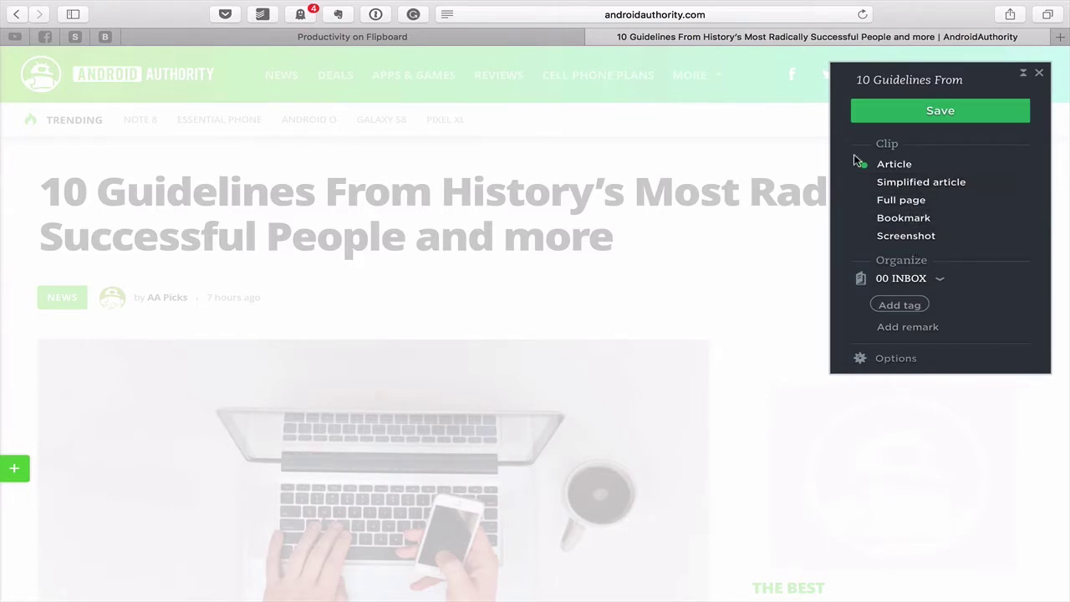
{"action": "left_click", "coordinate": [959, 184]}
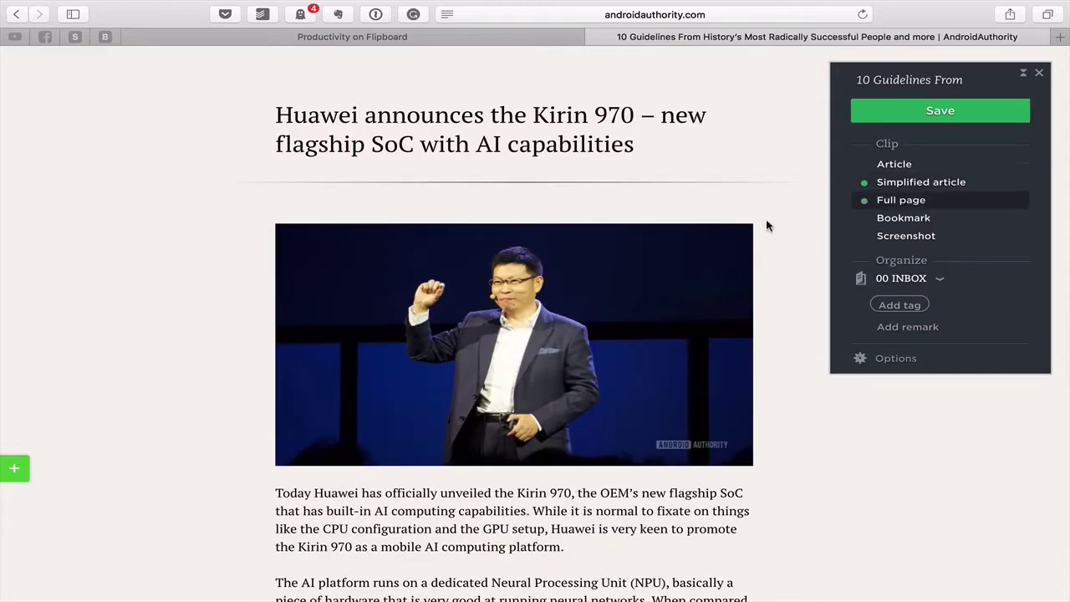
{"action": "scroll", "coordinate": [200, 270], "scroll_direction": "down", "scroll_amount": 20}
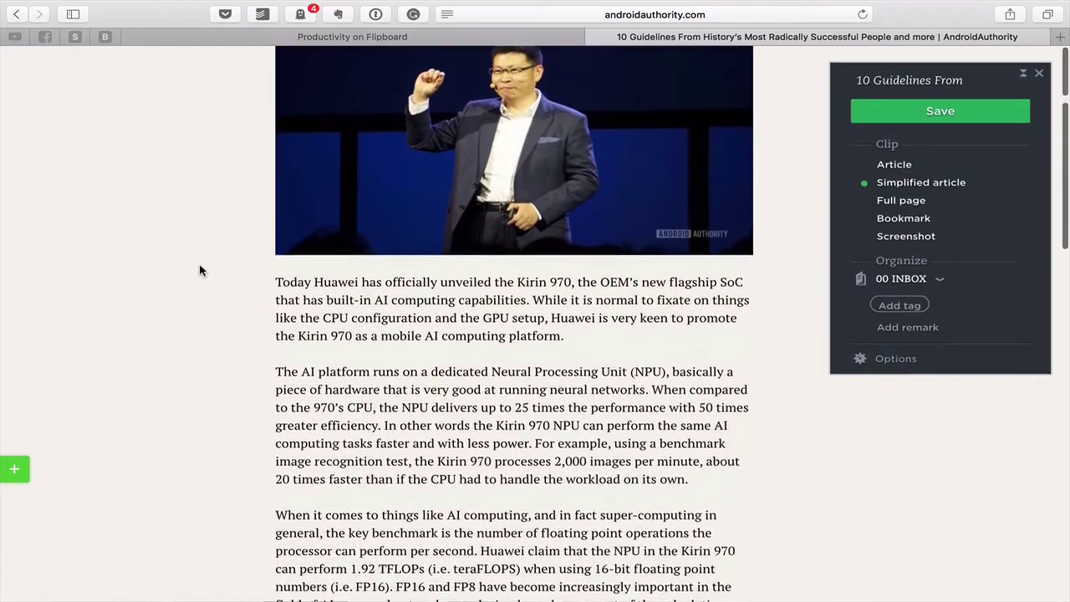
{"action": "scroll", "coordinate": [200, 270], "scroll_direction": "up", "scroll_amount": 20}
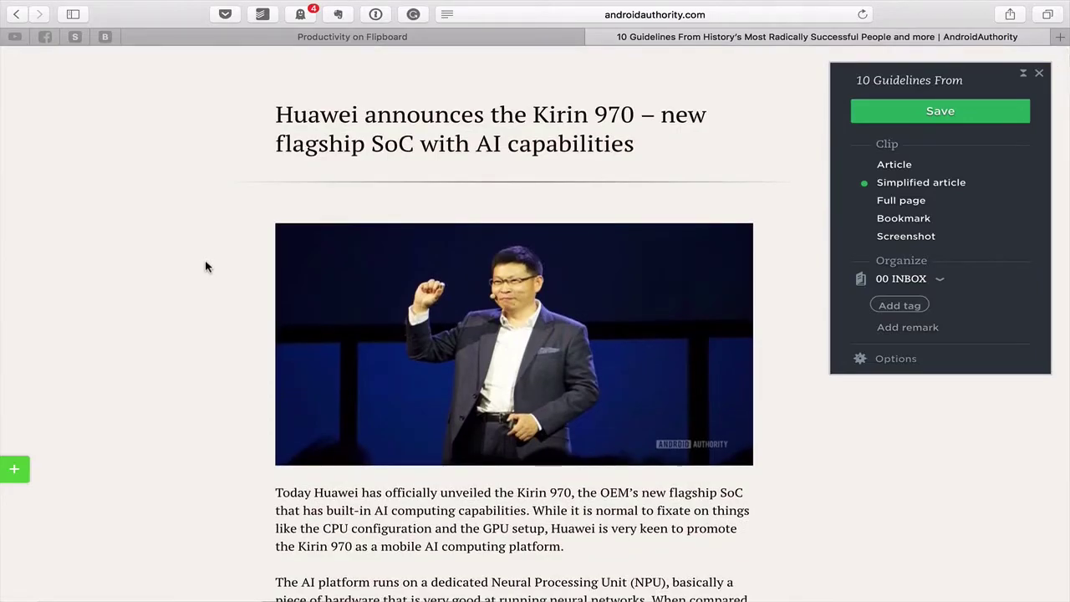
{"action": "scroll", "coordinate": [205, 263], "scroll_direction": "down", "scroll_amount": 20}
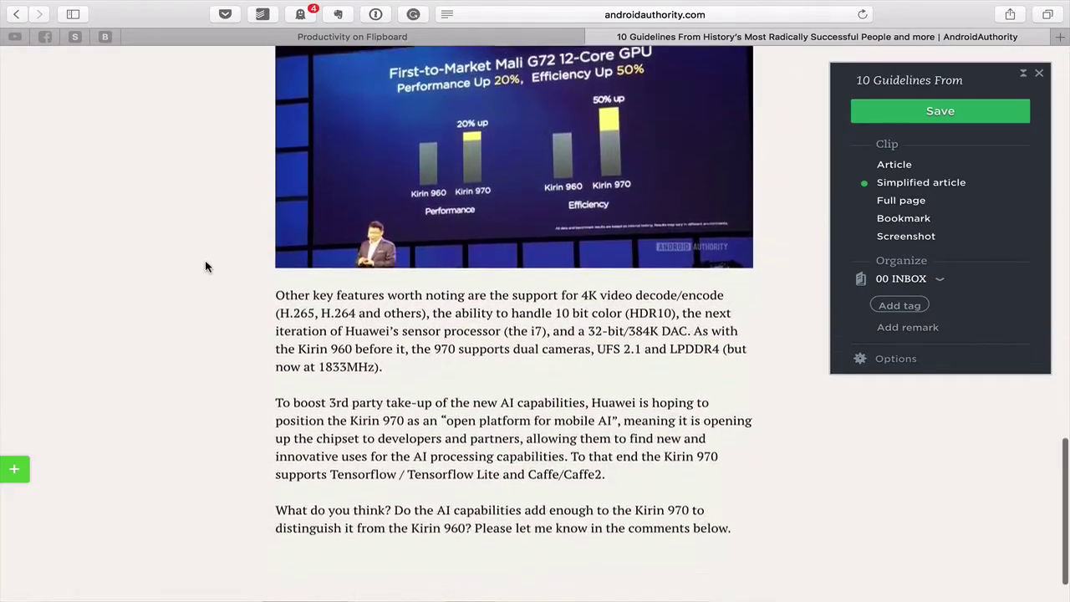
{"action": "scroll", "coordinate": [207, 267], "scroll_direction": "up", "scroll_amount": 20}
{"action": "scroll", "coordinate": [207, 267], "scroll_direction": "down", "scroll_amount": 6}
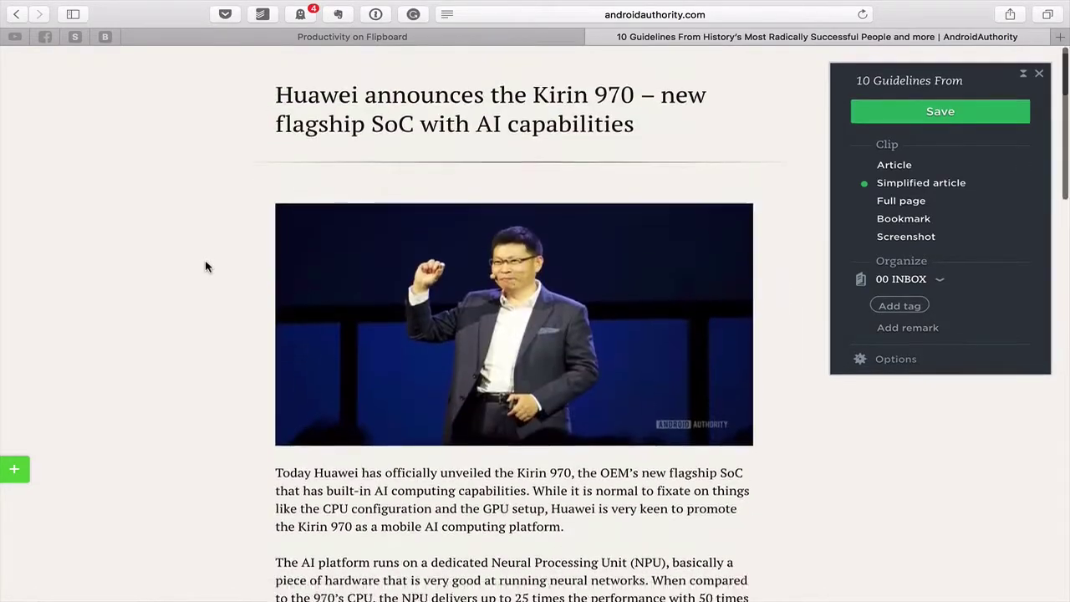
{"action": "scroll", "coordinate": [206, 267], "scroll_direction": "up", "scroll_amount": 1}
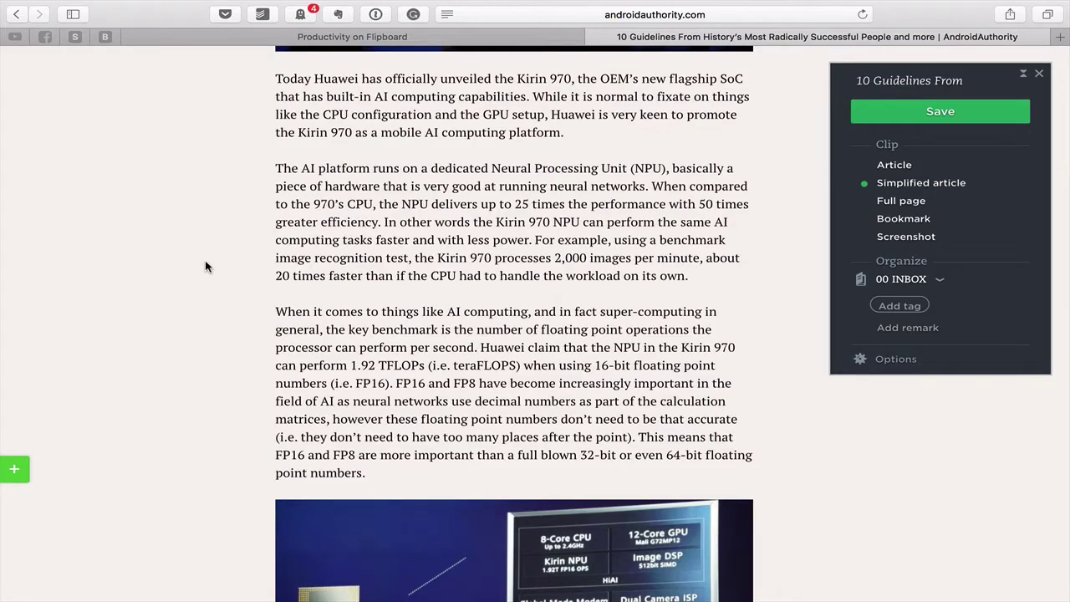
{"action": "scroll", "coordinate": [207, 266], "scroll_direction": "up", "scroll_amount": 5}
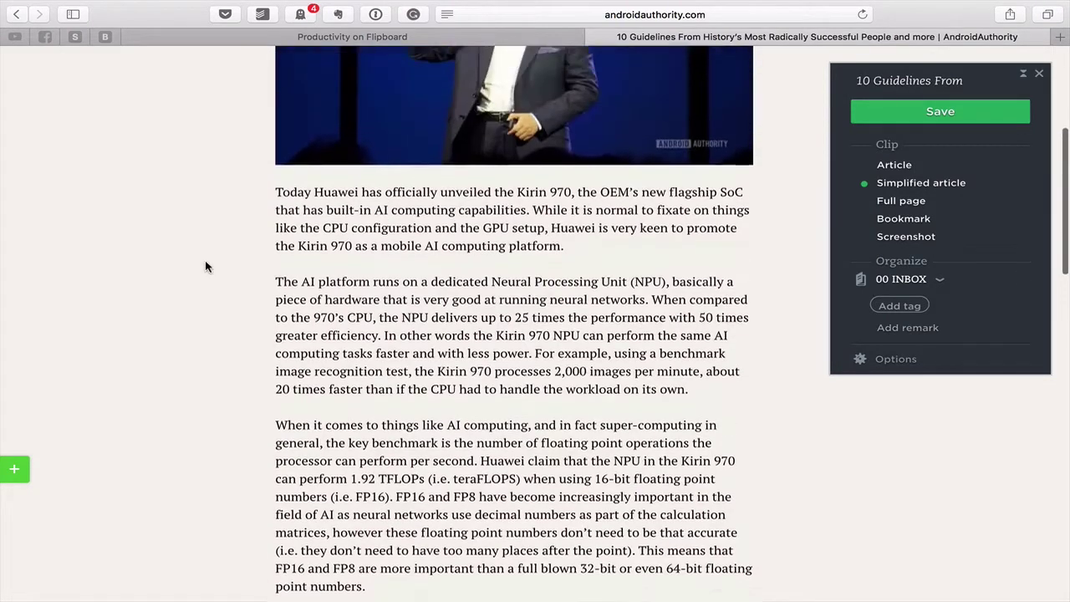
{"action": "scroll", "coordinate": [207, 266], "scroll_direction": "down", "scroll_amount": 8}
{"action": "scroll", "coordinate": [207, 266], "scroll_direction": "down", "scroll_amount": 5}
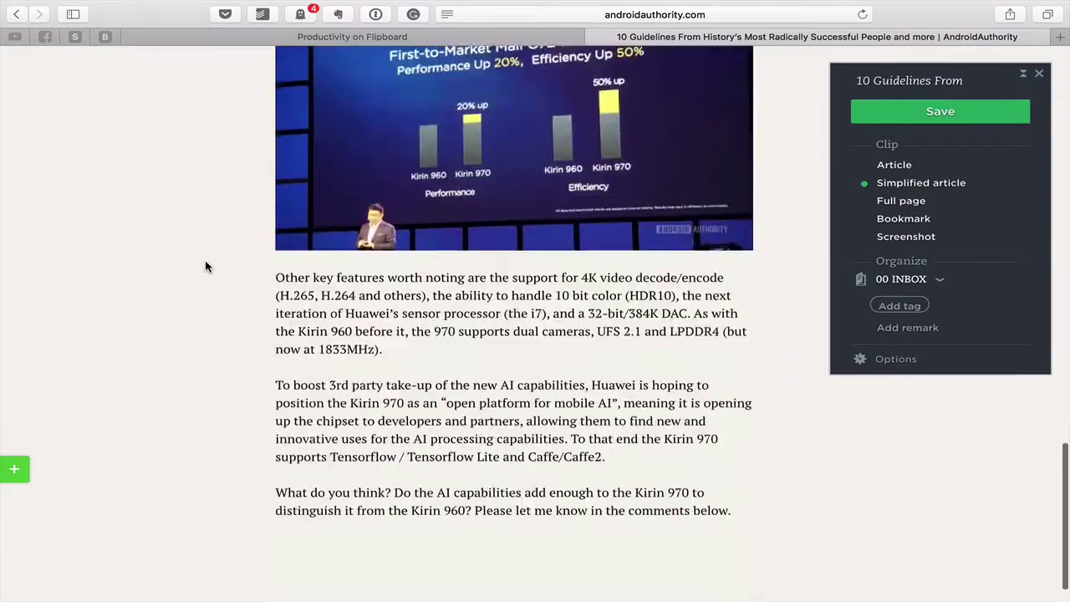
{"action": "scroll", "coordinate": [207, 265], "scroll_direction": "up", "scroll_amount": 10}
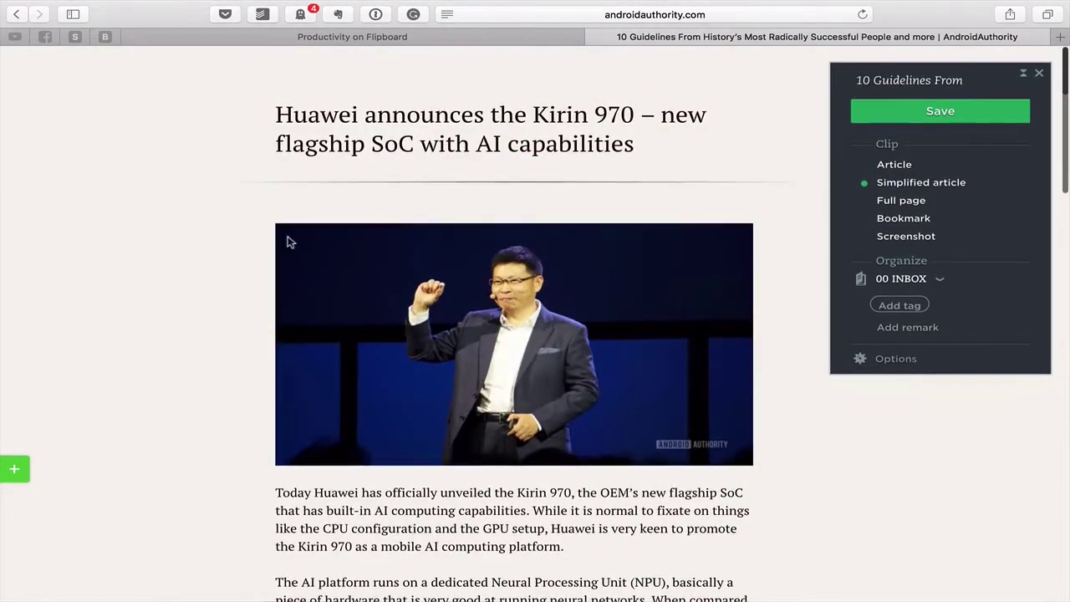
{"action": "left_click", "coordinate": [940, 110]}
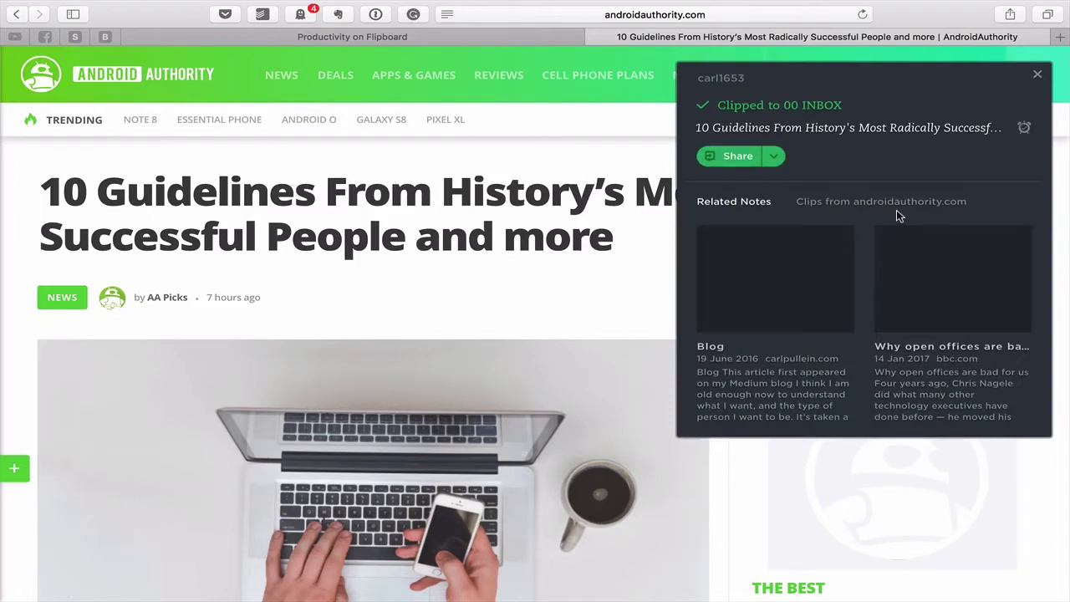
- Switch to Evernote and select the newly clipped 10 Guidelines note
{"action": "key", "text": "ctrl+Right"}
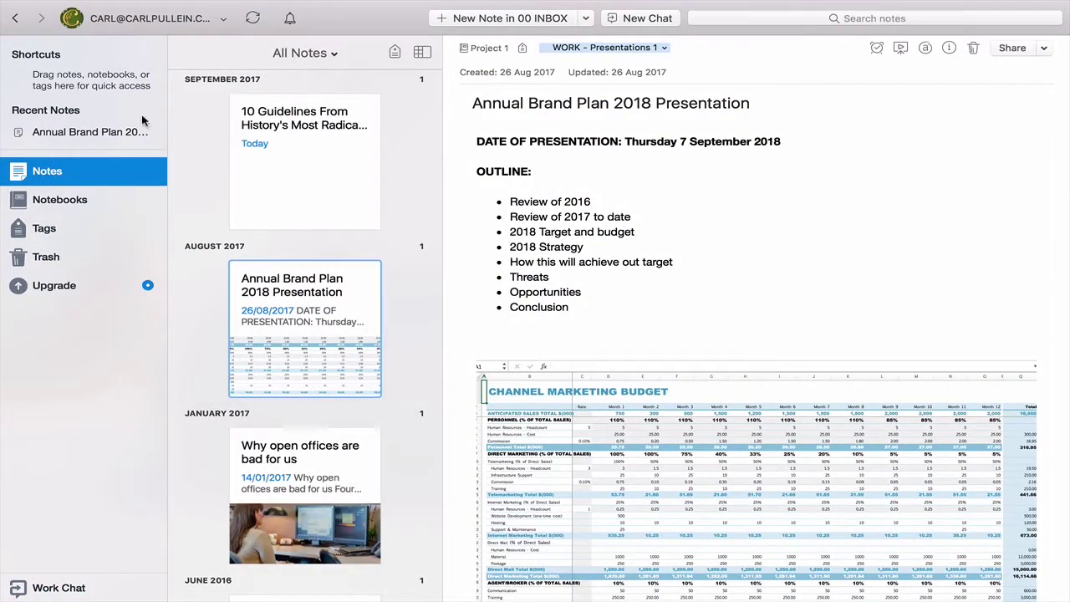
{"action": "left_click", "coordinate": [294, 177]}
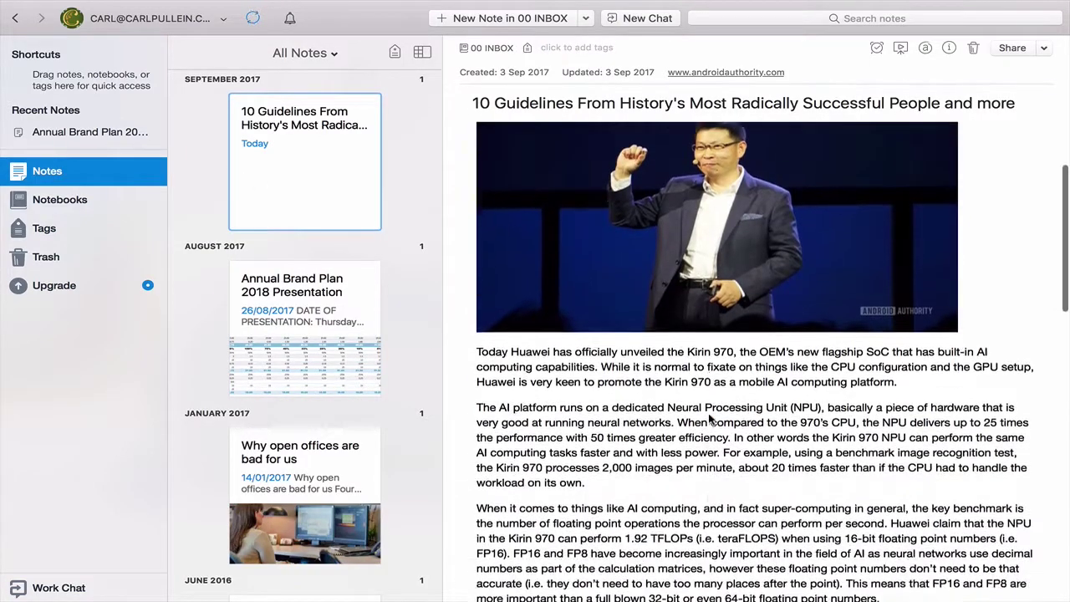
{"action": "scroll", "coordinate": [709, 418], "scroll_direction": "down", "scroll_amount": 15}
{"action": "scroll", "coordinate": [711, 416], "scroll_direction": "up", "scroll_amount": 13}
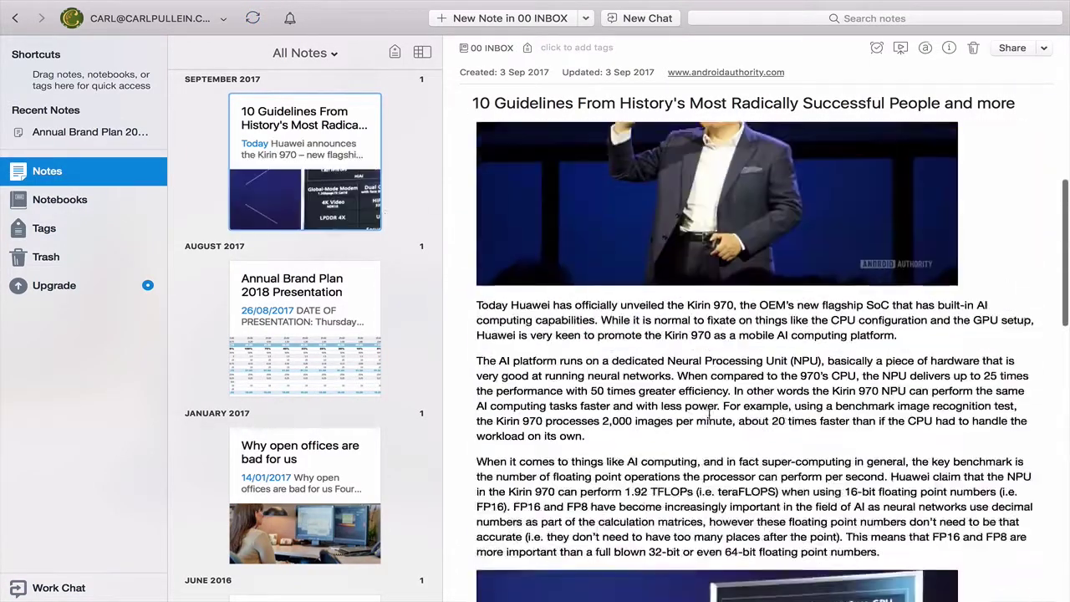
{"action": "scroll", "coordinate": [709, 416], "scroll_direction": "up", "scroll_amount": 3}
- Open the clipped note in its own window and scroll through its content
{"action": "double_click", "coordinate": [306, 120]}
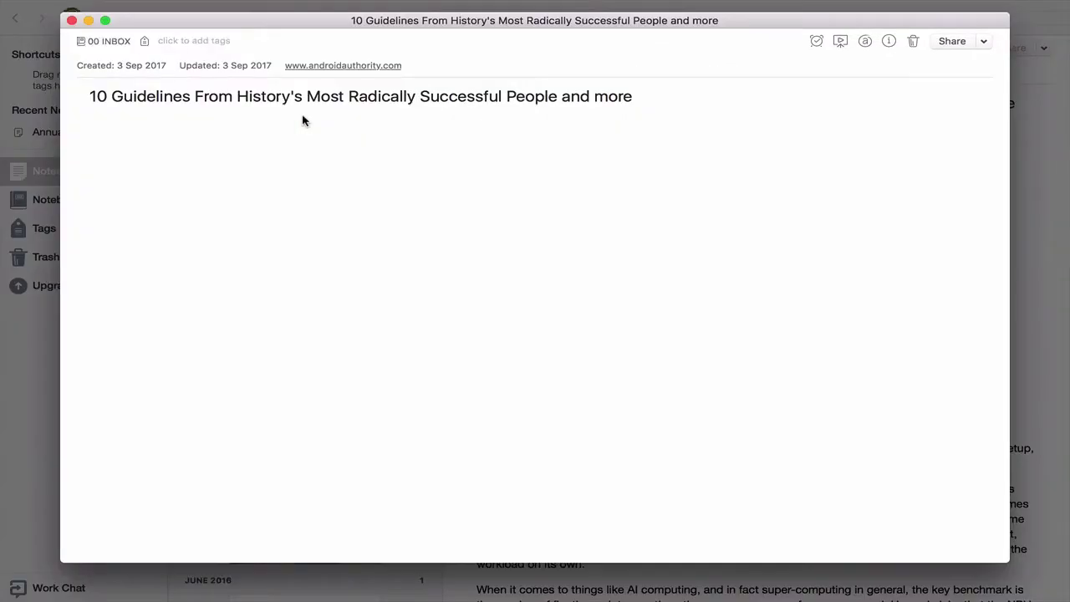
{"action": "scroll", "coordinate": [684, 350], "scroll_direction": "down", "scroll_amount": 20}
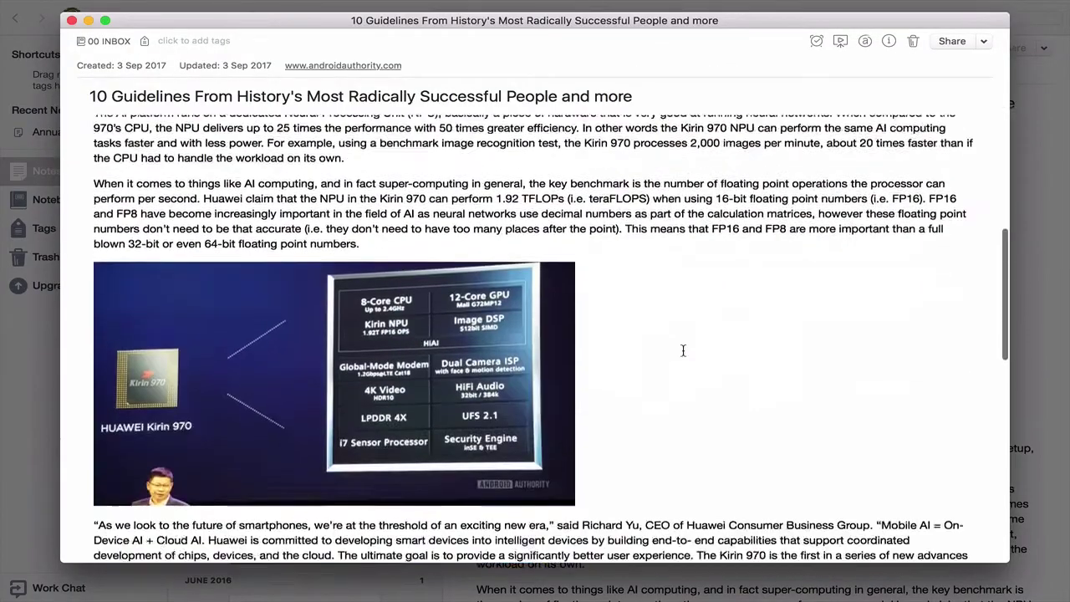
{"action": "scroll", "coordinate": [684, 350], "scroll_direction": "up", "scroll_amount": 20}
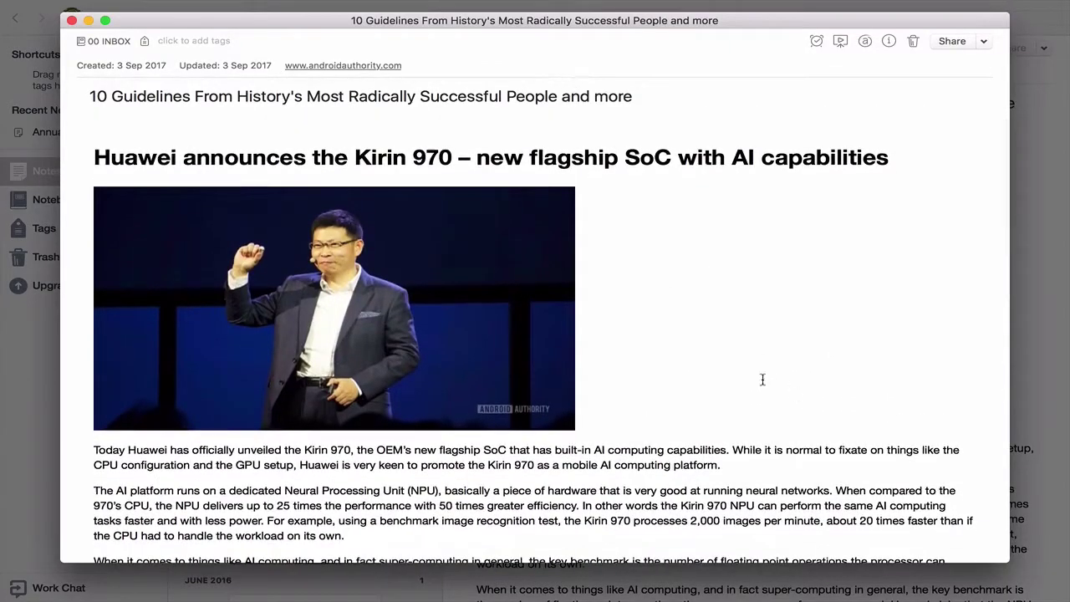
{"action": "scroll", "coordinate": [736, 376], "scroll_direction": "down", "scroll_amount": 4}
{"action": "scroll", "coordinate": [471, 333], "scroll_direction": "up", "scroll_amount": 5}
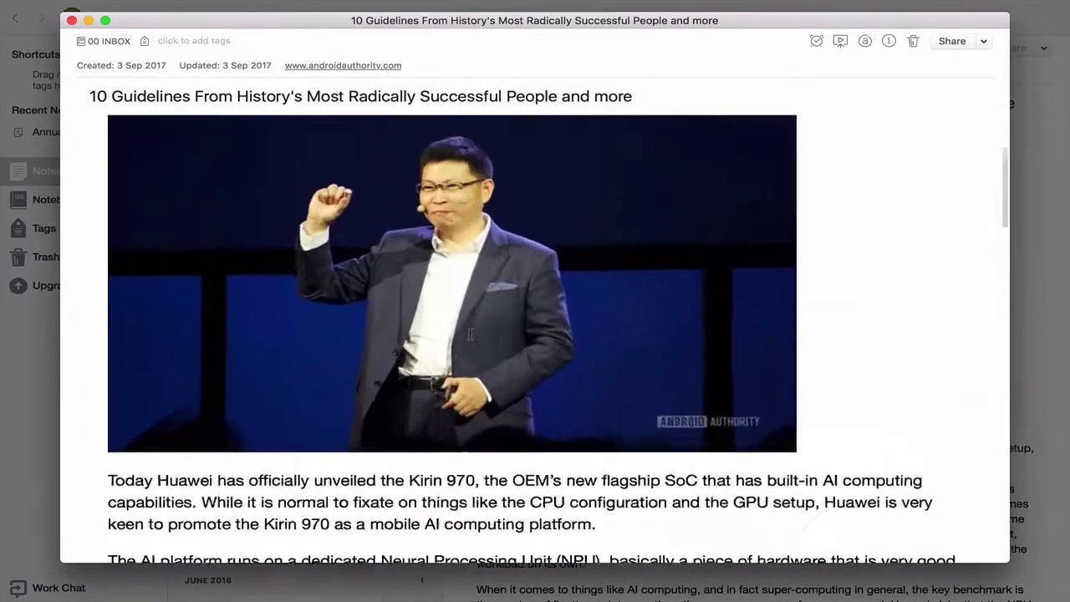
{"action": "scroll", "coordinate": [470, 334], "scroll_direction": "down", "scroll_amount": 6}
{"action": "scroll", "coordinate": [471, 333], "scroll_direction": "up", "scroll_amount": 3}
{"action": "scroll", "coordinate": [471, 333], "scroll_direction": "up", "scroll_amount": 2}
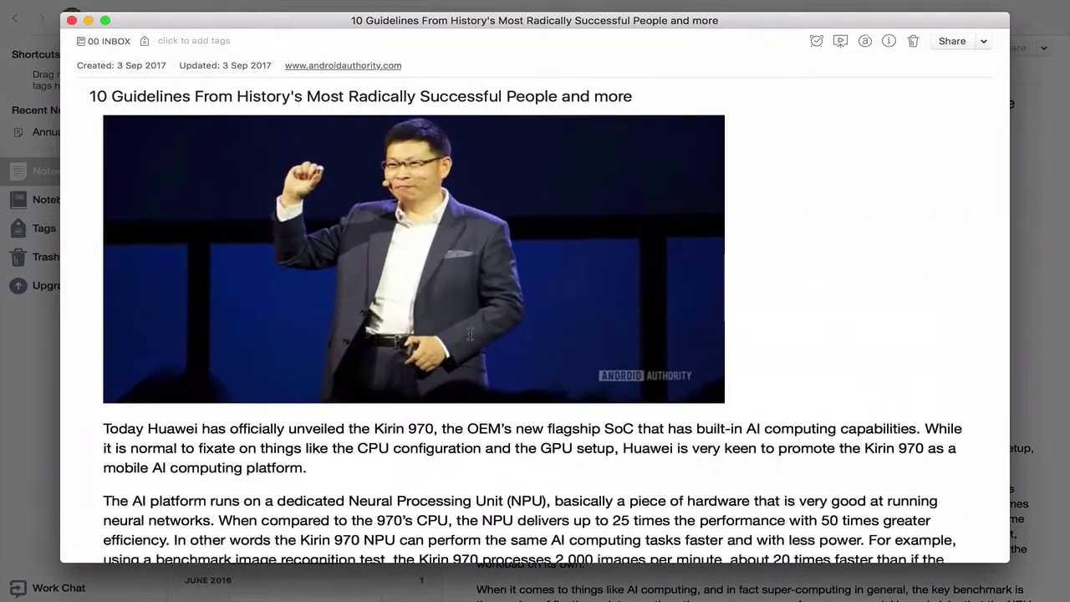
{"action": "scroll", "coordinate": [471, 333], "scroll_direction": "down", "scroll_amount": 5}
{"action": "scroll", "coordinate": [470, 334], "scroll_direction": "down", "scroll_amount": 1}
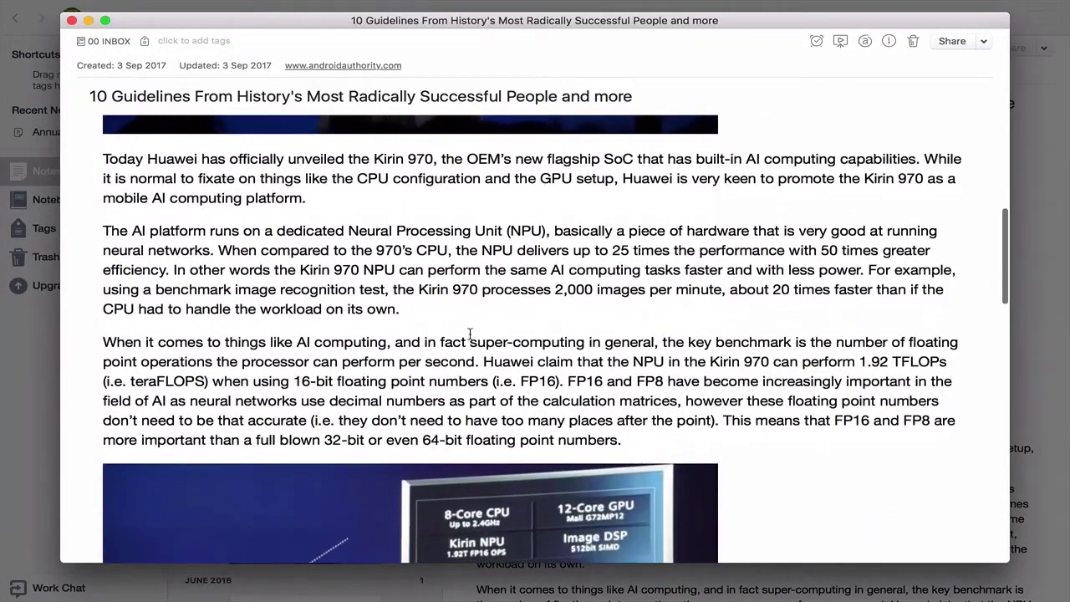
{"action": "scroll", "coordinate": [470, 333], "scroll_direction": "down", "scroll_amount": 20}
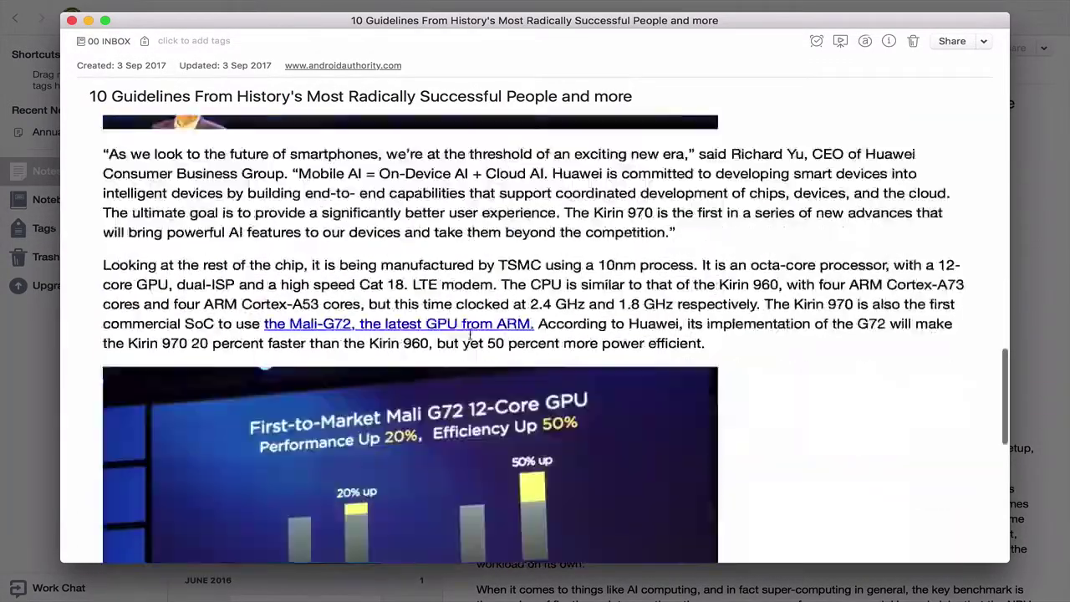
{"action": "scroll", "coordinate": [470, 333], "scroll_direction": "up", "scroll_amount": 20}
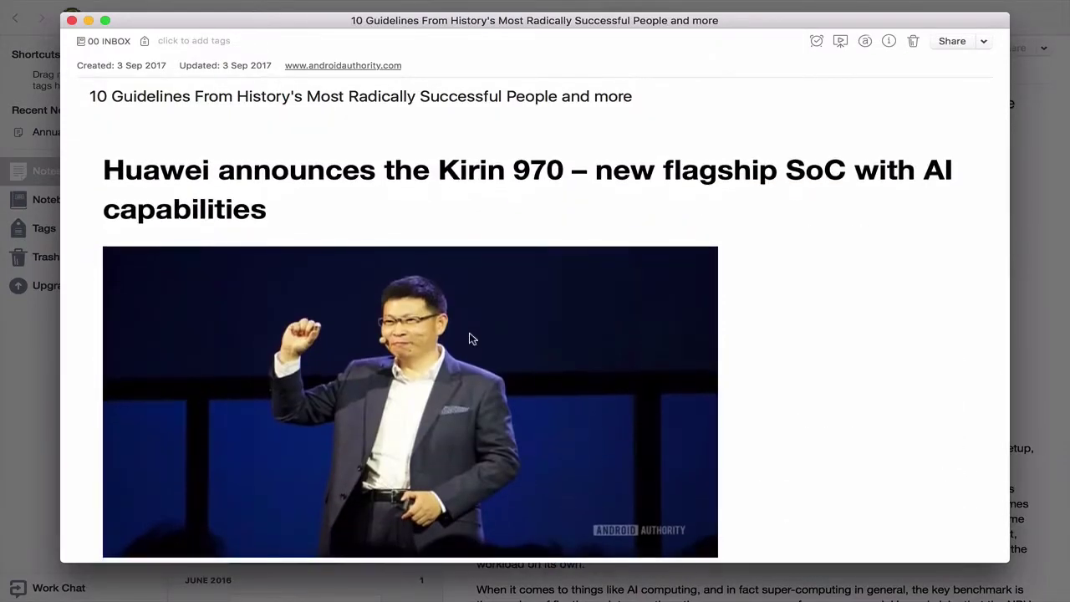
{"action": "scroll", "coordinate": [470, 338], "scroll_direction": "down", "scroll_amount": 8}
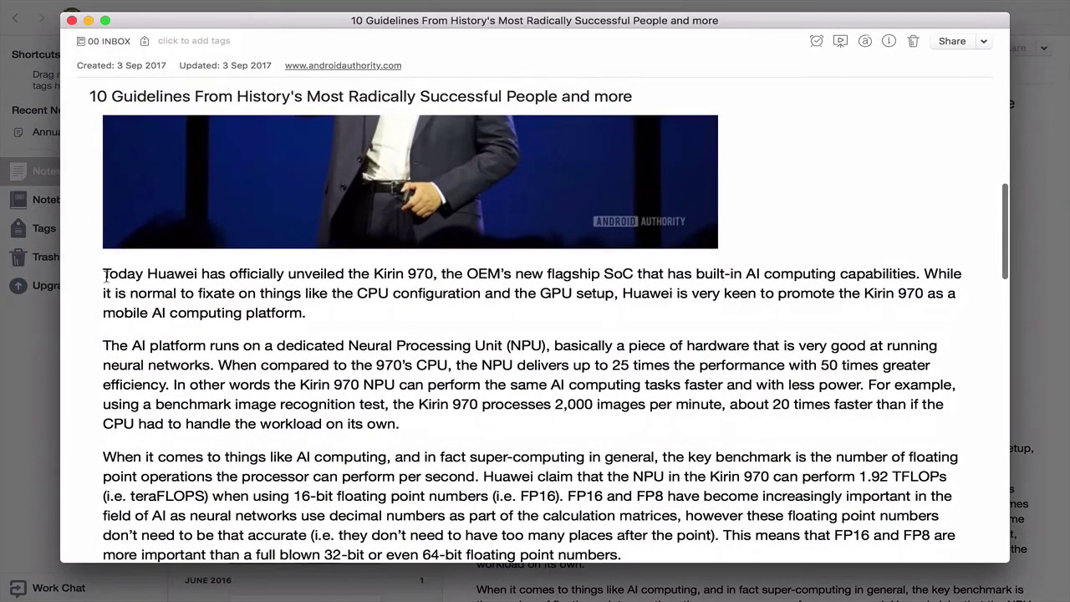
- Select the note's first paragraph, close the note window, and return to Safari
{"action": "left_click_drag", "start_coordinate": [104, 274], "coordinate": [295, 312]}
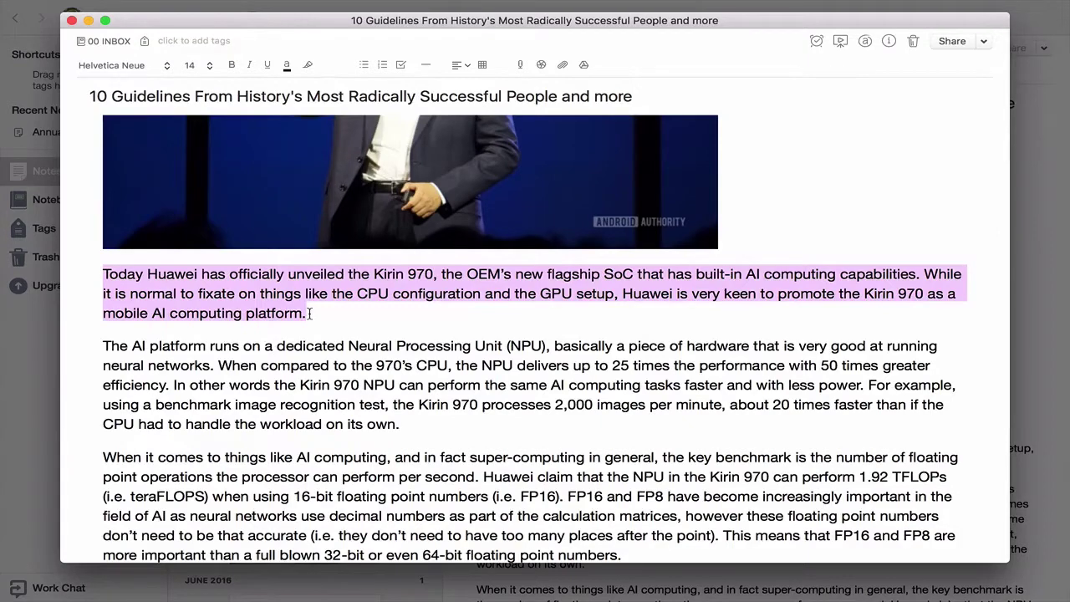
{"action": "scroll", "coordinate": [309, 316], "scroll_direction": "up", "scroll_amount": 2}
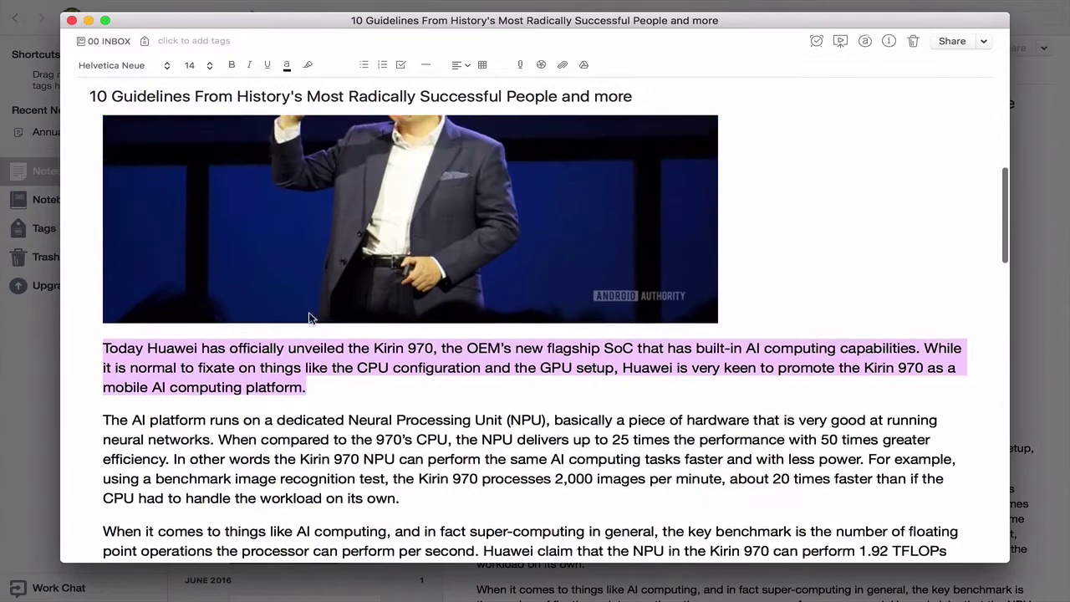
{"action": "left_click", "coordinate": [73, 23]}
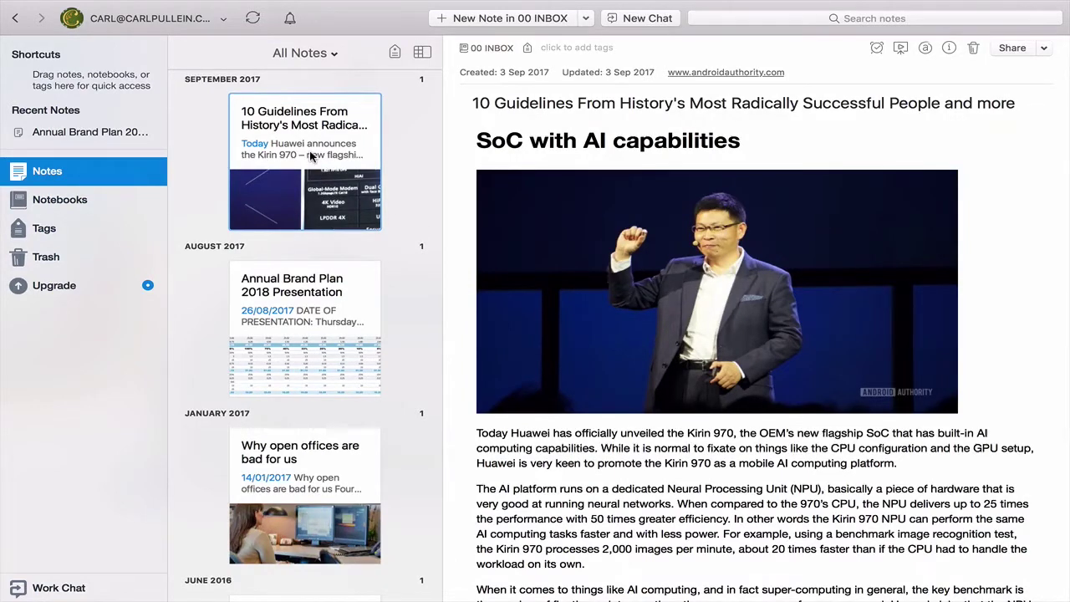
{"action": "key", "text": "ctrl+Left"}
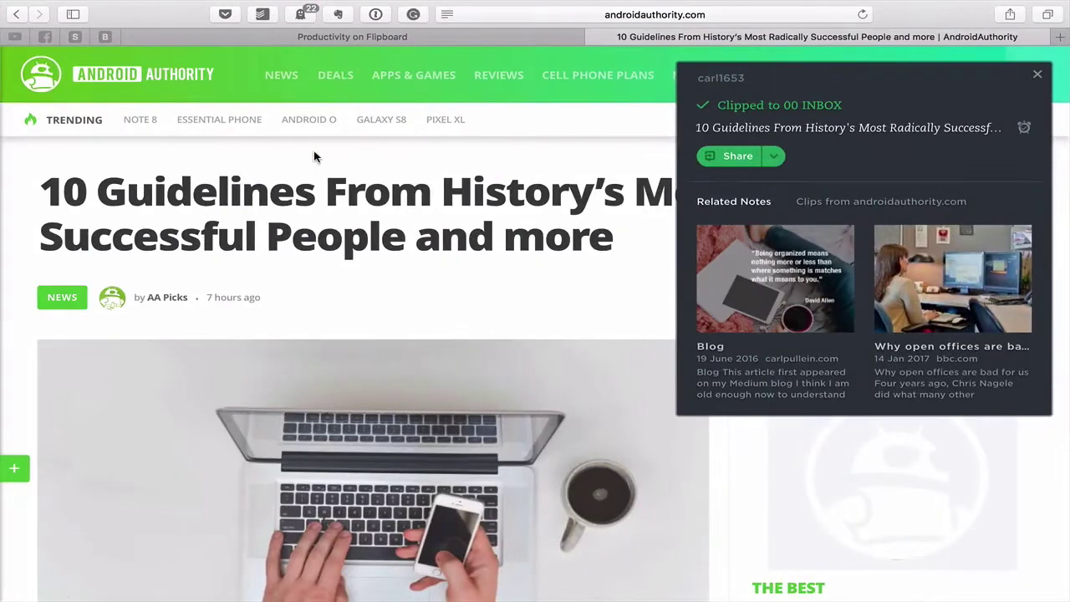
- Dismiss the clip confirmation and close the Android Authority tab, returning to the Flipboard feed
{"action": "left_click", "coordinate": [1038, 77]}
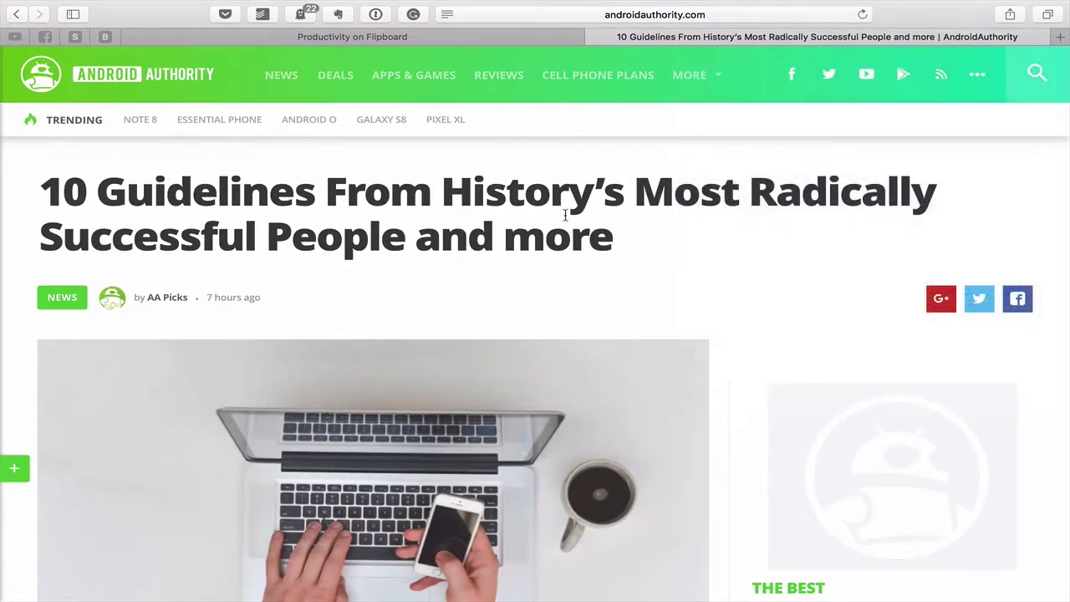
{"action": "scroll", "coordinate": [502, 218], "scroll_direction": "up", "scroll_amount": 2}
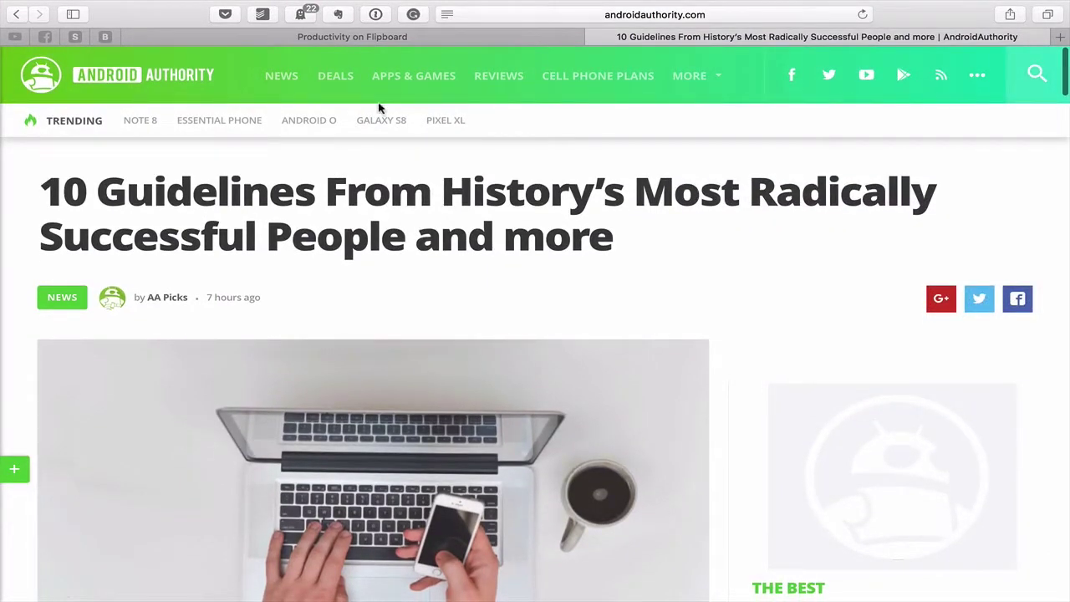
{"action": "left_click", "coordinate": [594, 37]}
{"action": "scroll", "coordinate": [364, 339], "scroll_direction": "up", "scroll_amount": 2}
{"action": "scroll", "coordinate": [363, 339], "scroll_direction": "up", "scroll_amount": 5}
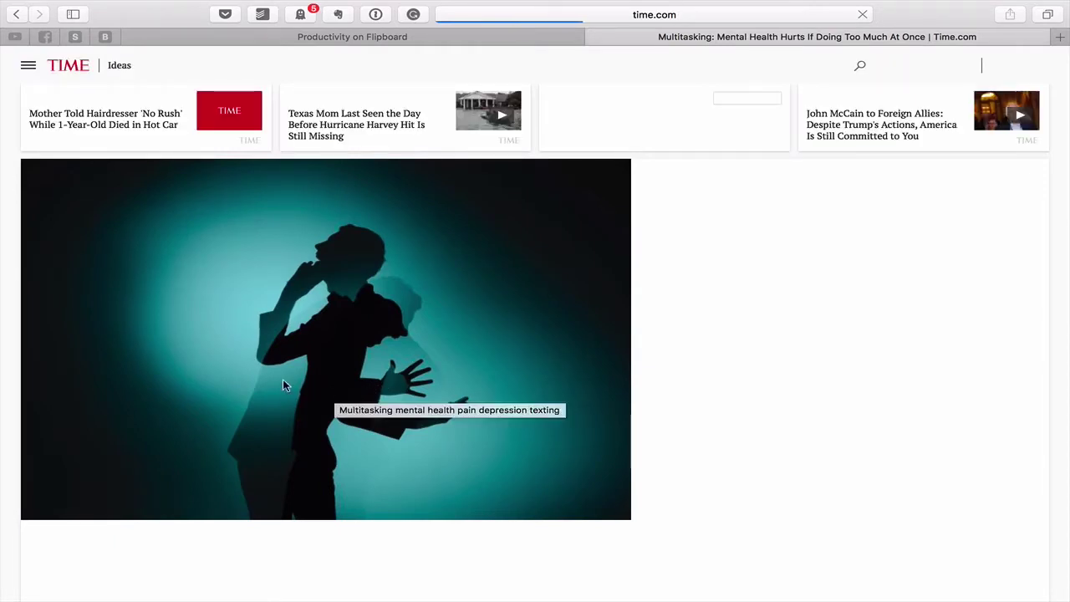
{"action": "scroll", "coordinate": [293, 389], "scroll_direction": "down", "scroll_amount": 8}
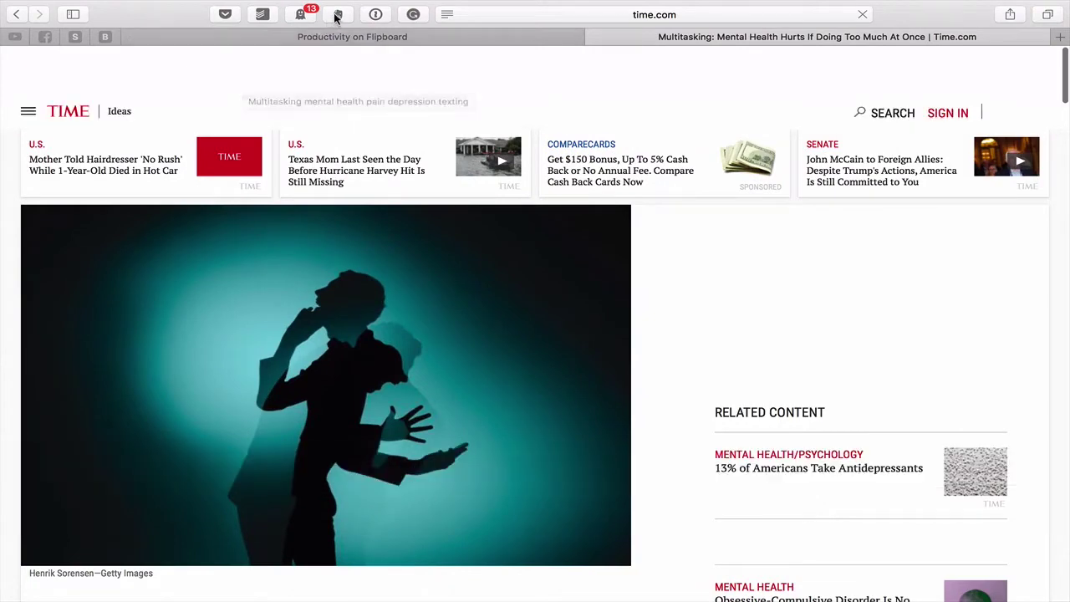
- Open Web Clipper on the multitasking article and scroll through the Simplified article preview
{"action": "left_click", "coordinate": [337, 15]}
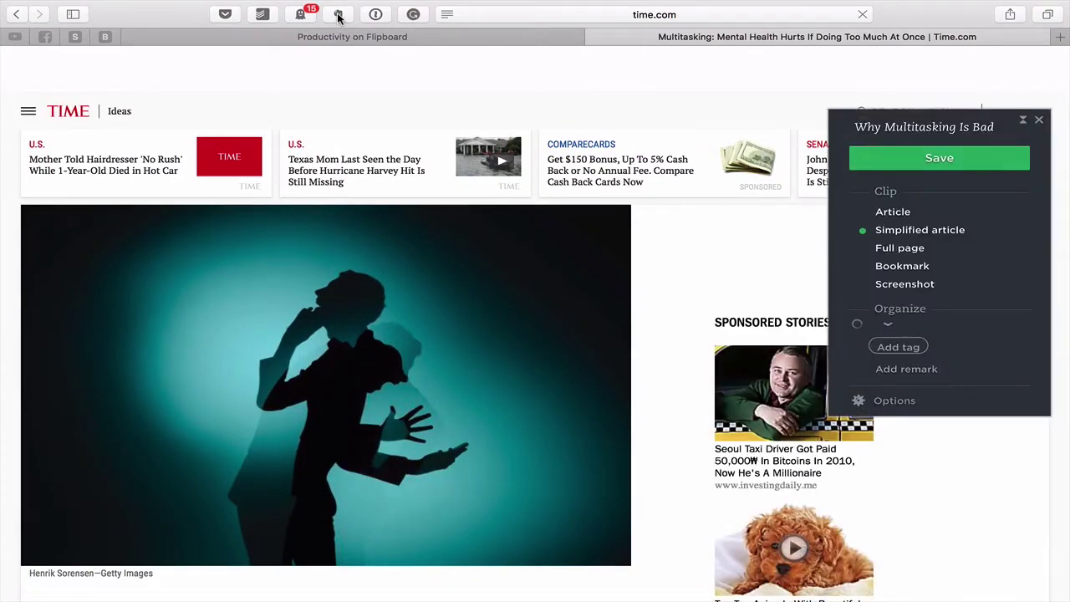
{"action": "scroll", "coordinate": [469, 397], "scroll_direction": "down", "scroll_amount": 1}
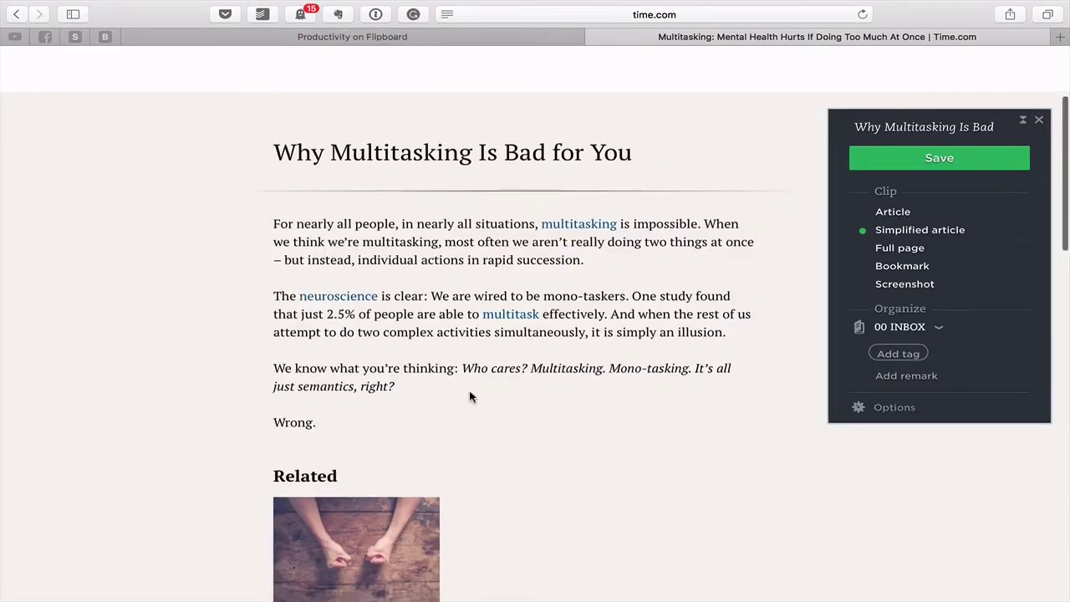
{"action": "scroll", "coordinate": [470, 397], "scroll_direction": "down", "scroll_amount": 20}
{"action": "scroll", "coordinate": [470, 397], "scroll_direction": "up", "scroll_amount": 8}
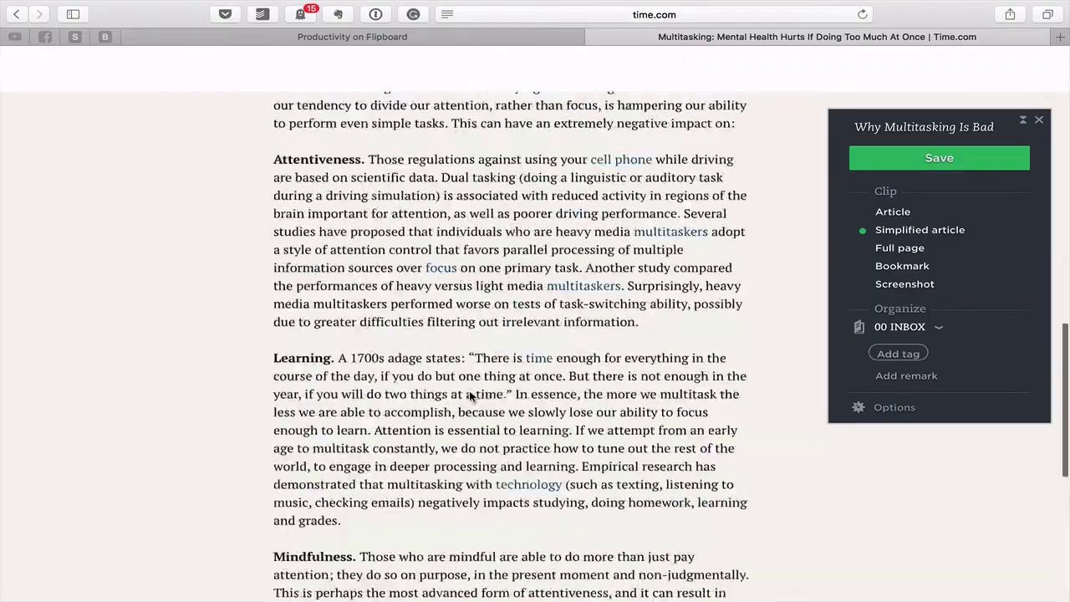
{"action": "scroll", "coordinate": [469, 391], "scroll_direction": "up", "scroll_amount": 10}
{"action": "scroll", "coordinate": [470, 397], "scroll_direction": "up", "scroll_amount": 5}
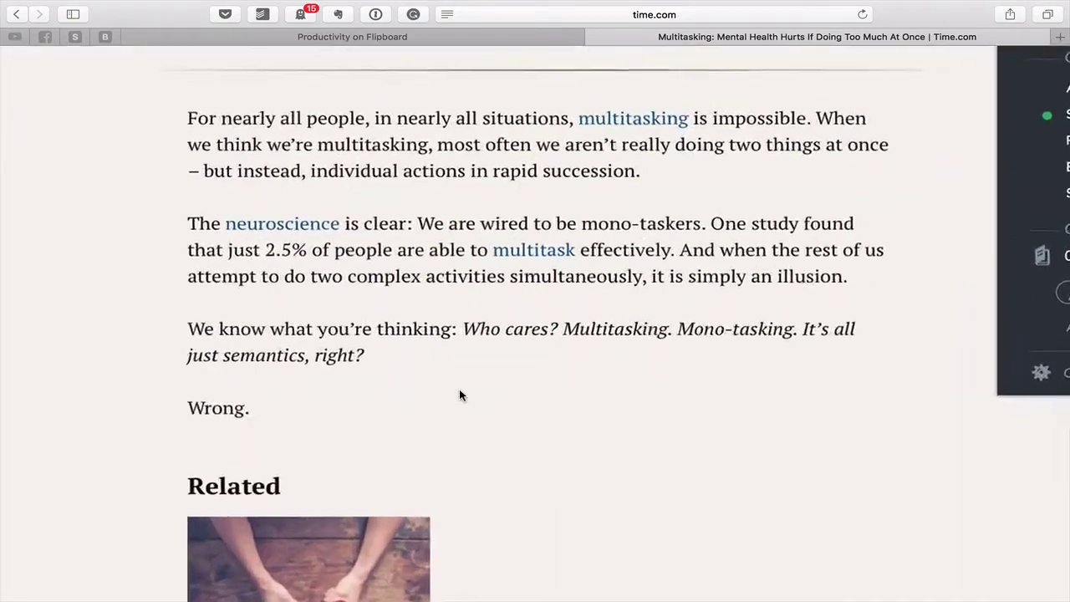
{"action": "scroll", "coordinate": [459, 396], "scroll_direction": "down", "scroll_amount": 3}
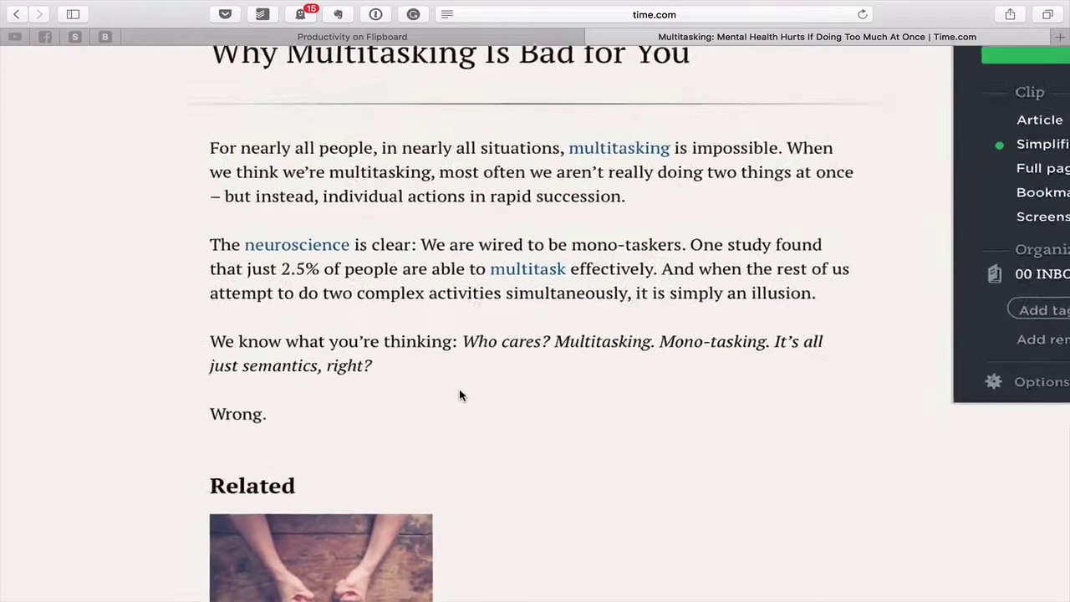
{"action": "scroll", "coordinate": [459, 395], "scroll_direction": "up", "scroll_amount": 6}
{"action": "scroll", "coordinate": [459, 396], "scroll_direction": "down", "scroll_amount": 5}
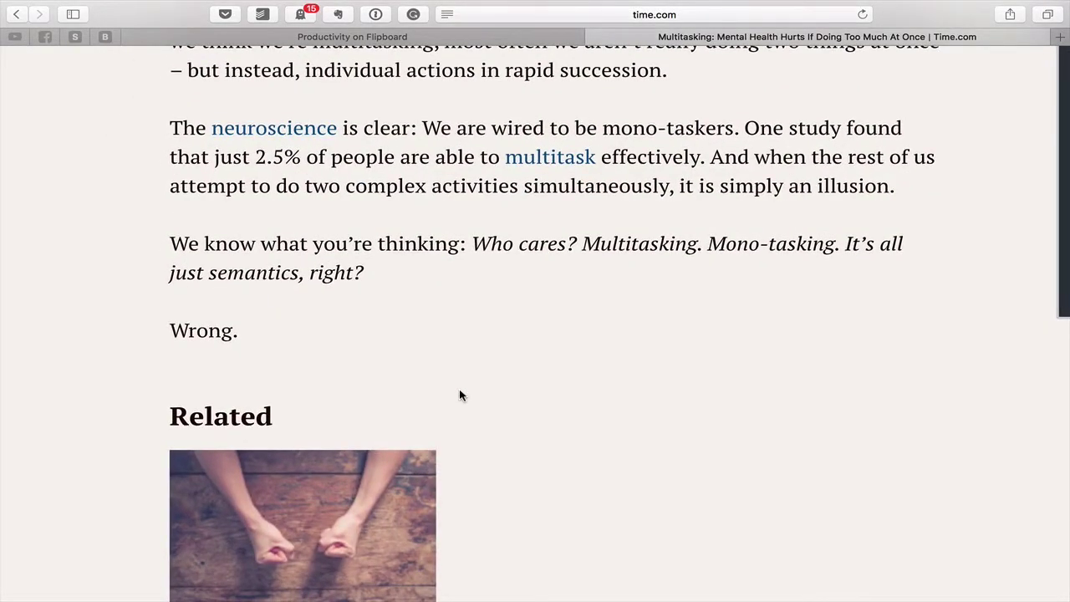
{"action": "scroll", "coordinate": [459, 393], "scroll_direction": "down", "scroll_amount": 15}
{"action": "scroll", "coordinate": [459, 389], "scroll_direction": "down", "scroll_amount": 3}
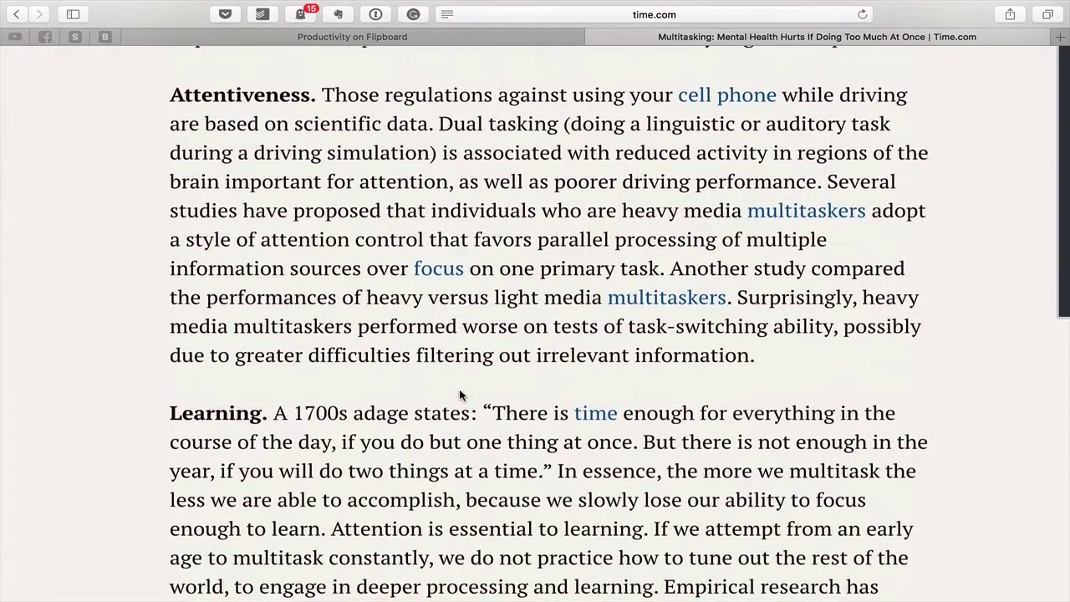
- Return to the multitasking article page via the tab overview and scroll through it
{"action": "key", "text": "ctrl+super+e"}
{"action": "key", "text": "super+shift+backslash"}
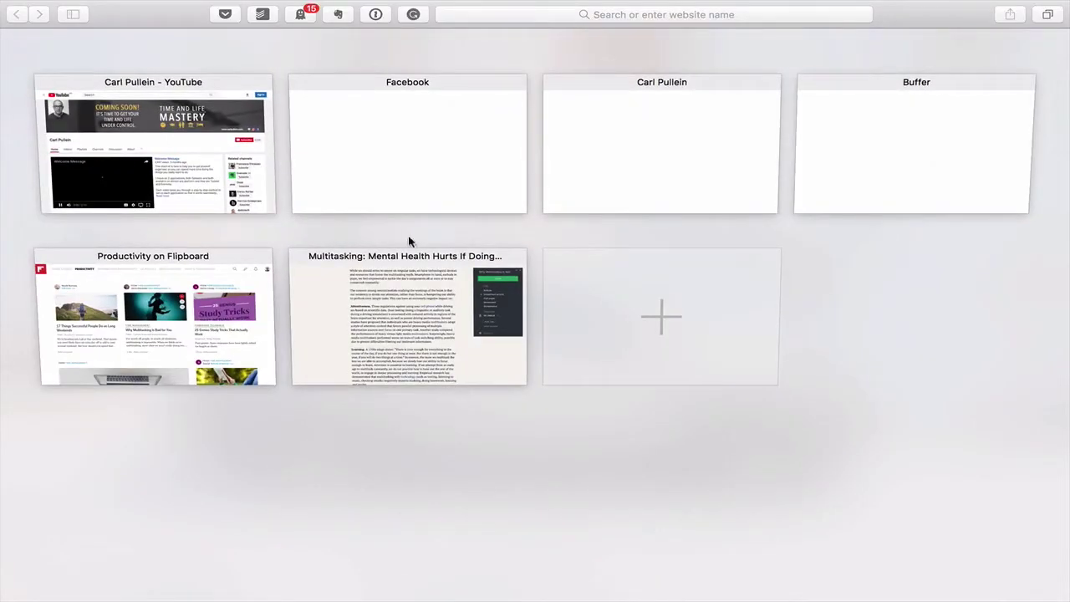
{"action": "left_click", "coordinate": [421, 312]}
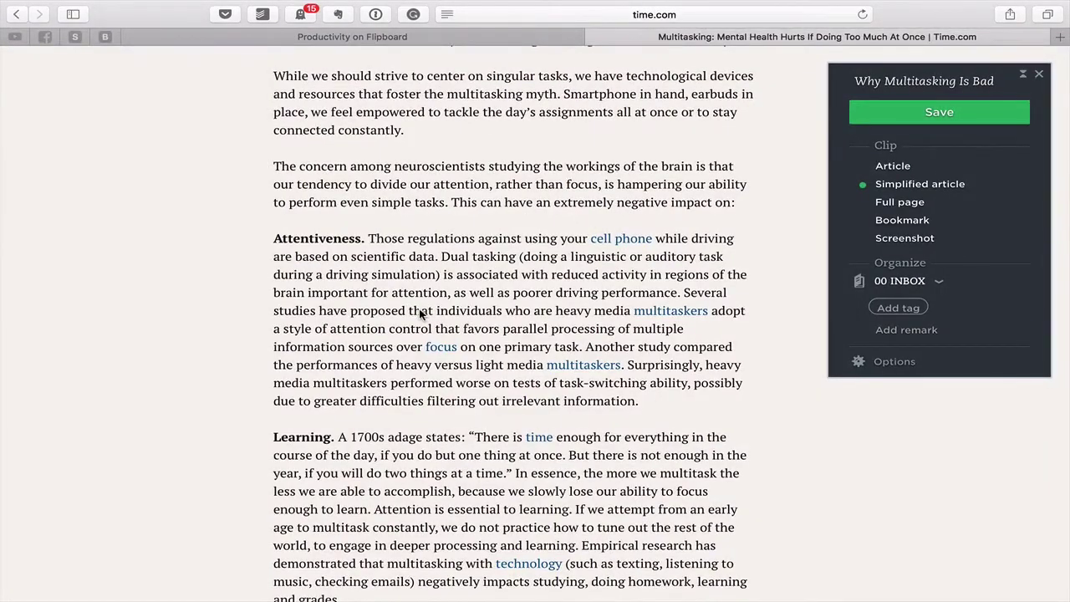
{"action": "scroll", "coordinate": [421, 312], "scroll_direction": "down", "scroll_amount": 10}
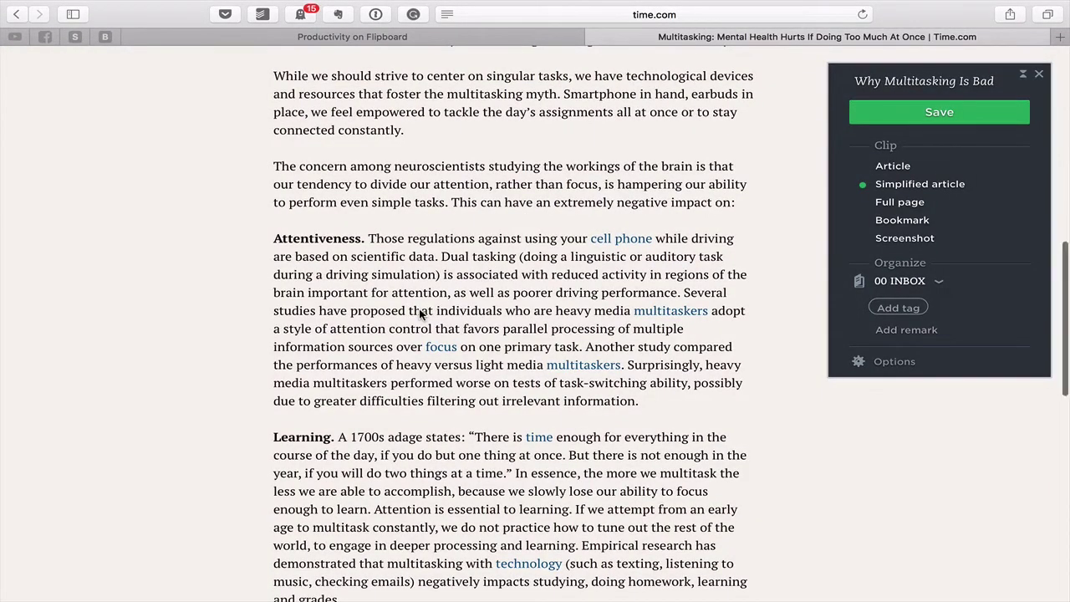
{"action": "scroll", "coordinate": [421, 314], "scroll_direction": "up", "scroll_amount": 15}
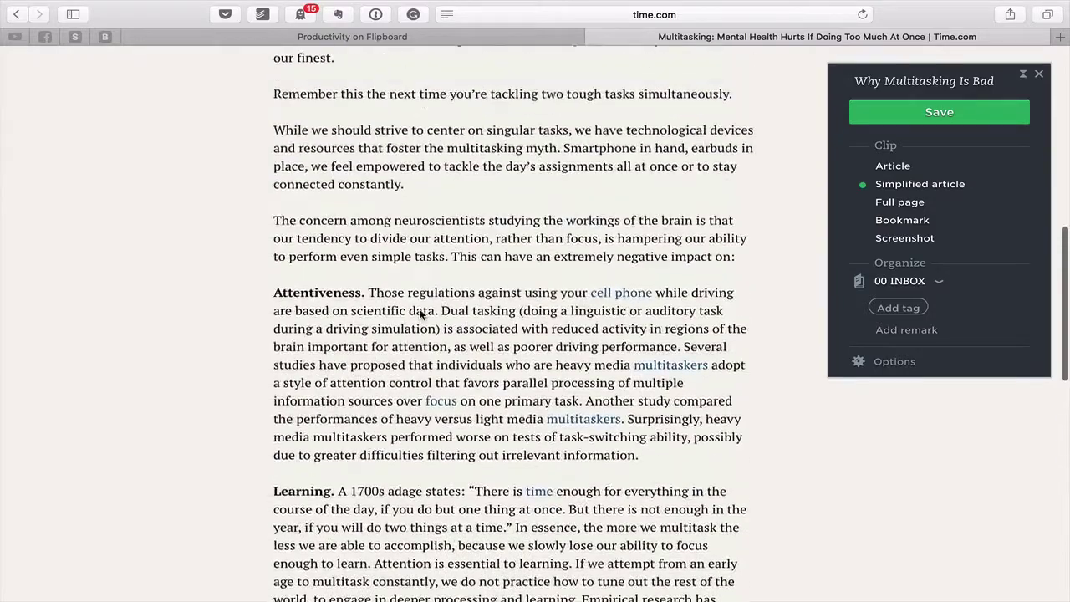
{"action": "scroll", "coordinate": [421, 315], "scroll_direction": "down", "scroll_amount": 15}
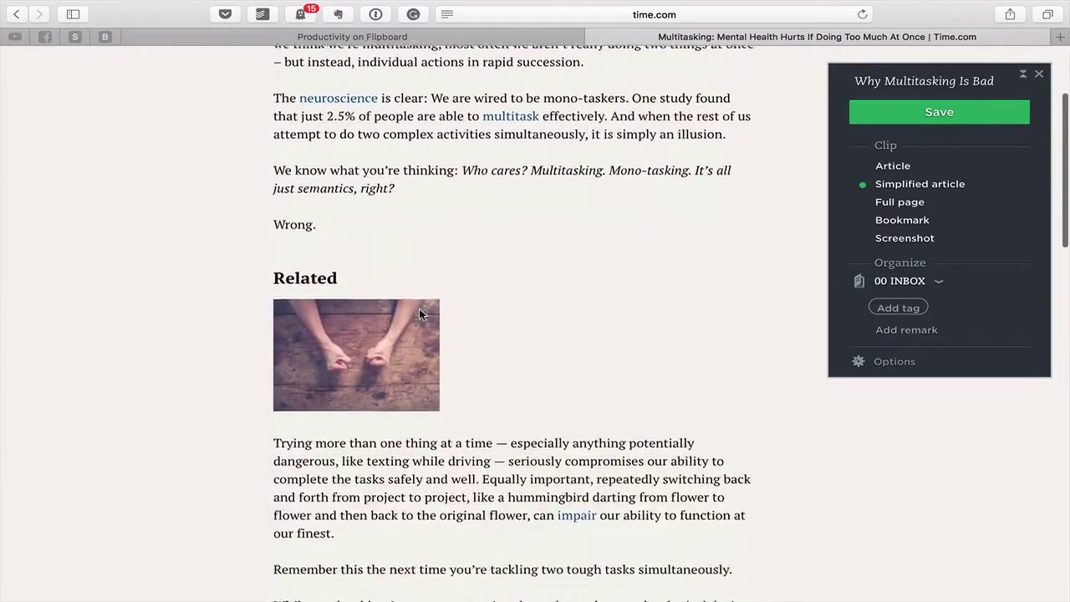
{"action": "scroll", "coordinate": [421, 314], "scroll_direction": "up", "scroll_amount": 14}
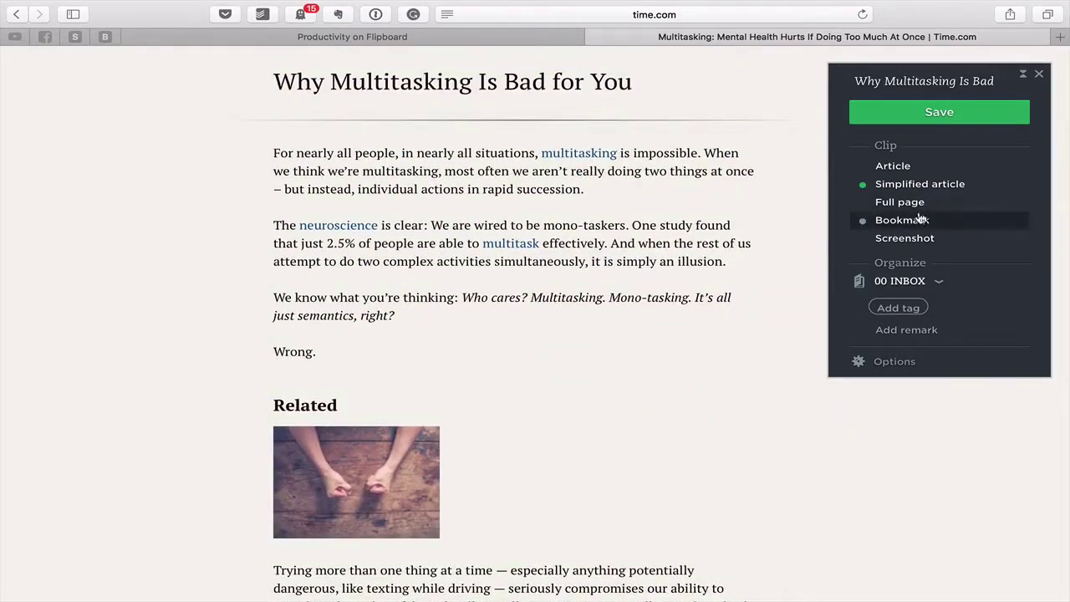
- Try the Full page and Bookmark clip formats, then switch to Screenshot mode
{"action": "left_click", "coordinate": [894, 203]}
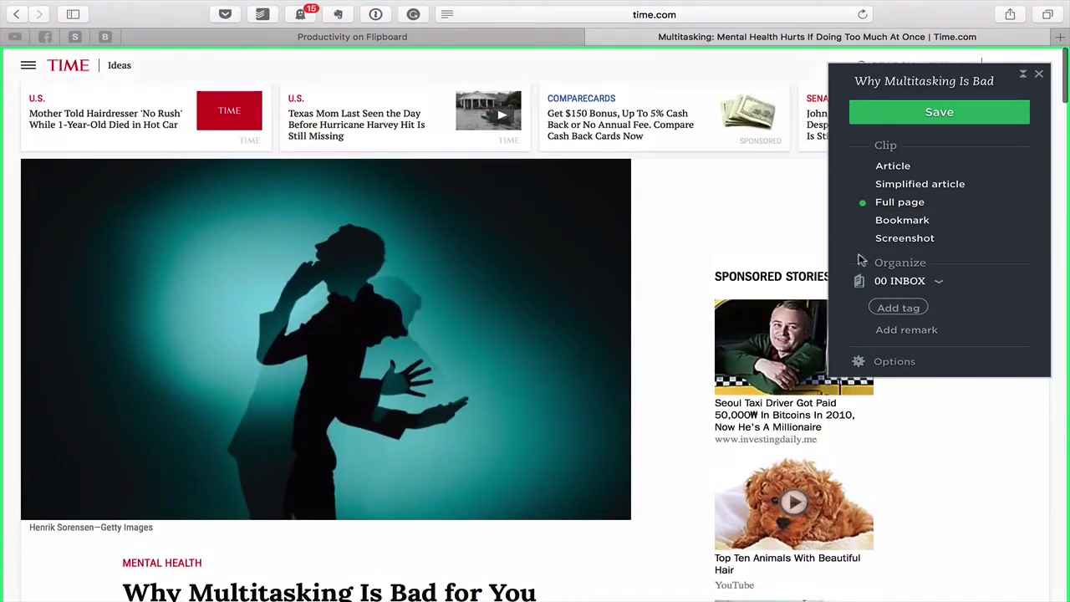
{"action": "left_click", "coordinate": [913, 221]}
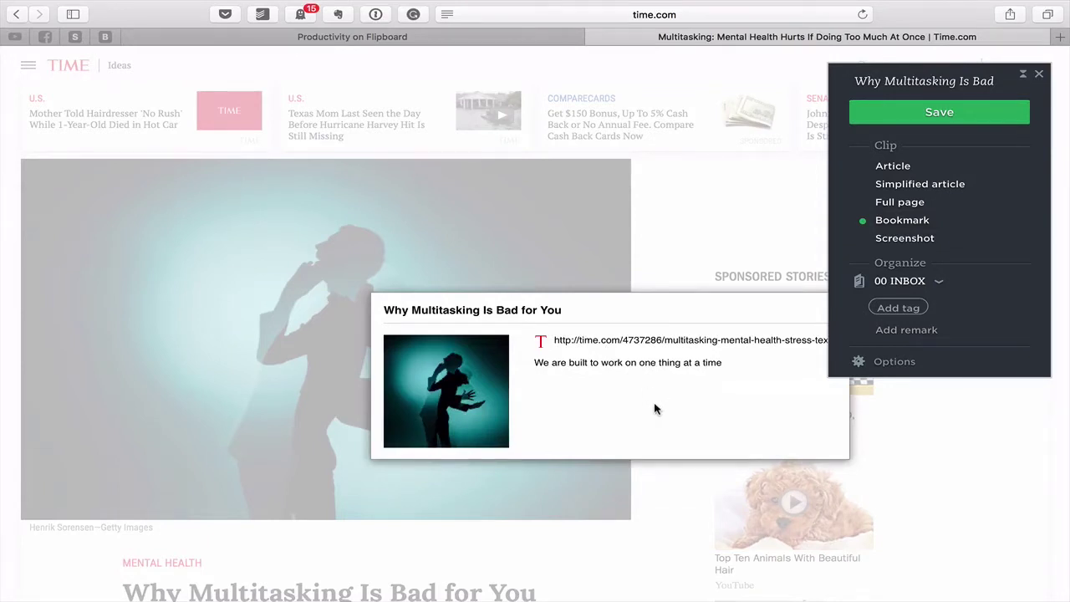
{"action": "left_click", "coordinate": [894, 242]}
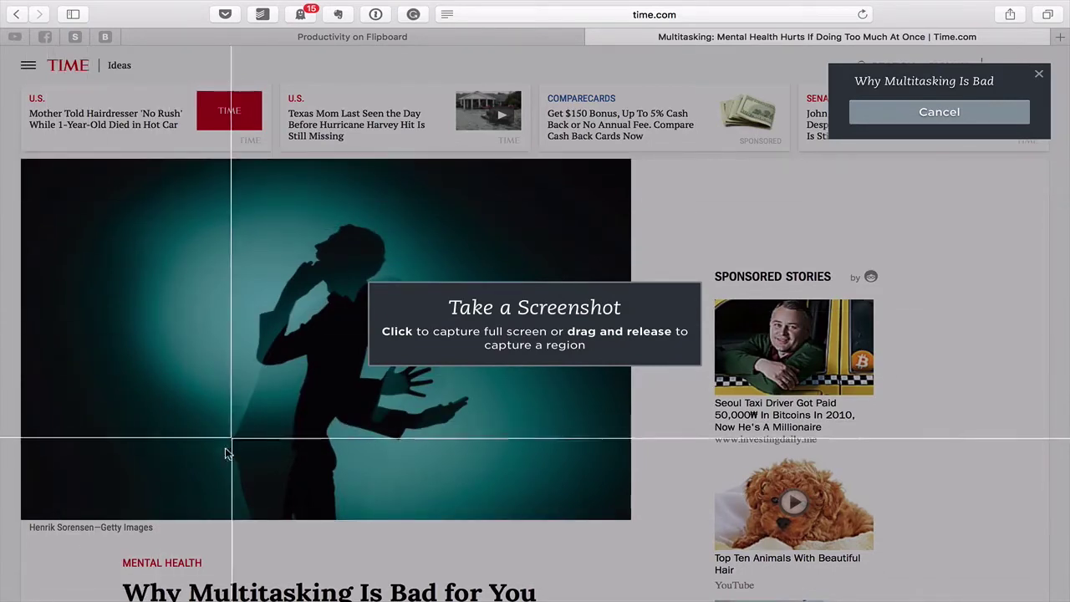
{"action": "scroll", "coordinate": [204, 499], "scroll_direction": "down", "scroll_amount": 5}
{"action": "scroll", "coordinate": [203, 500], "scroll_direction": "down", "scroll_amount": 2}
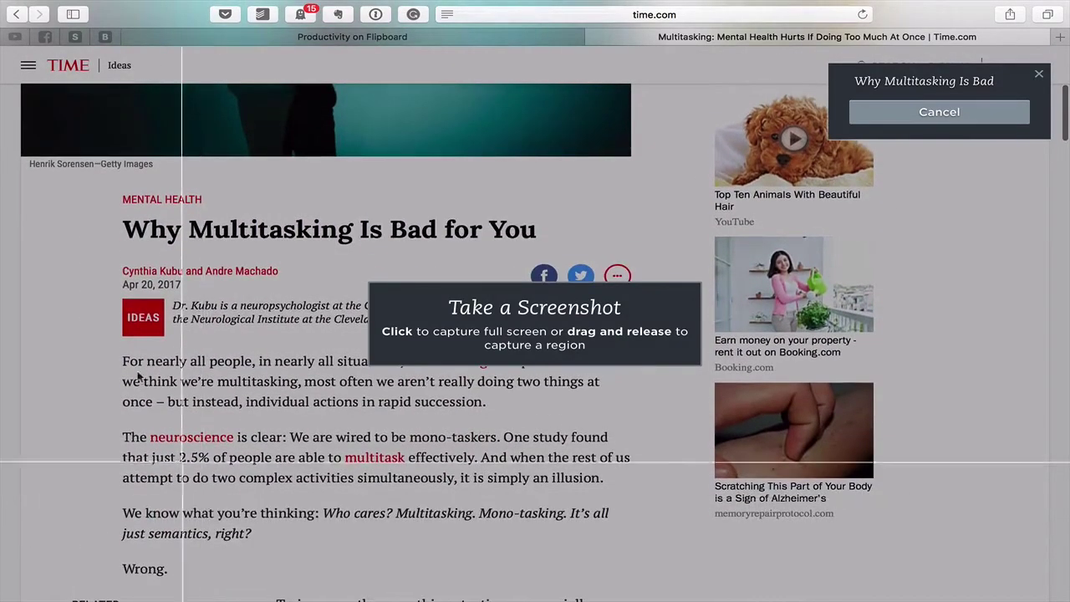
- Capture the article's opening paragraphs as a screenshot region
{"action": "left_click_drag", "start_coordinate": [101, 344], "coordinate": [654, 581]}
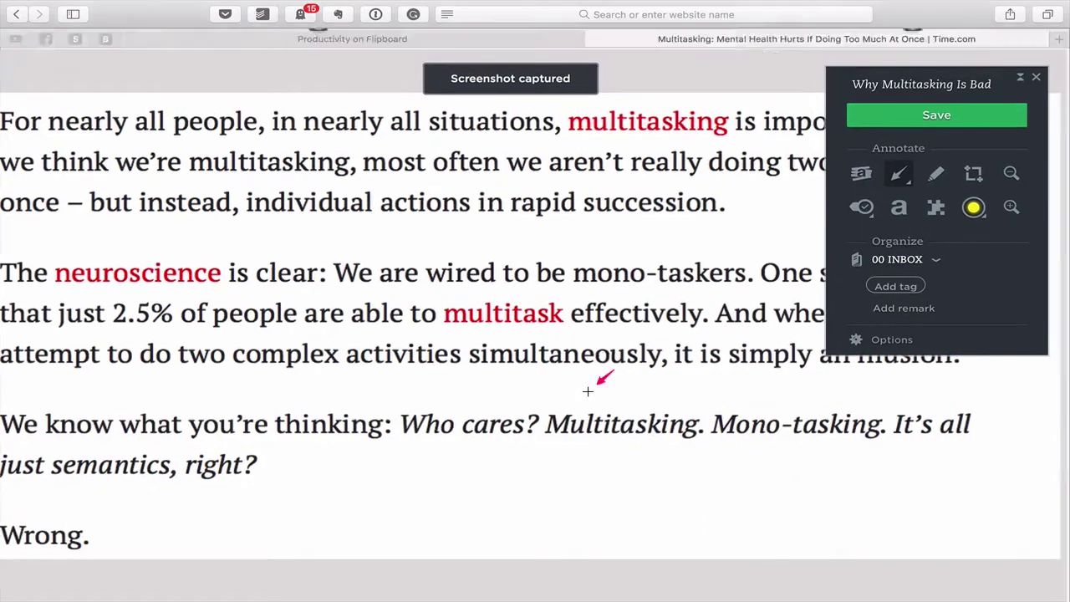
{"action": "key", "text": "super+shift+backslash"}
{"action": "left_click", "coordinate": [390, 335]}
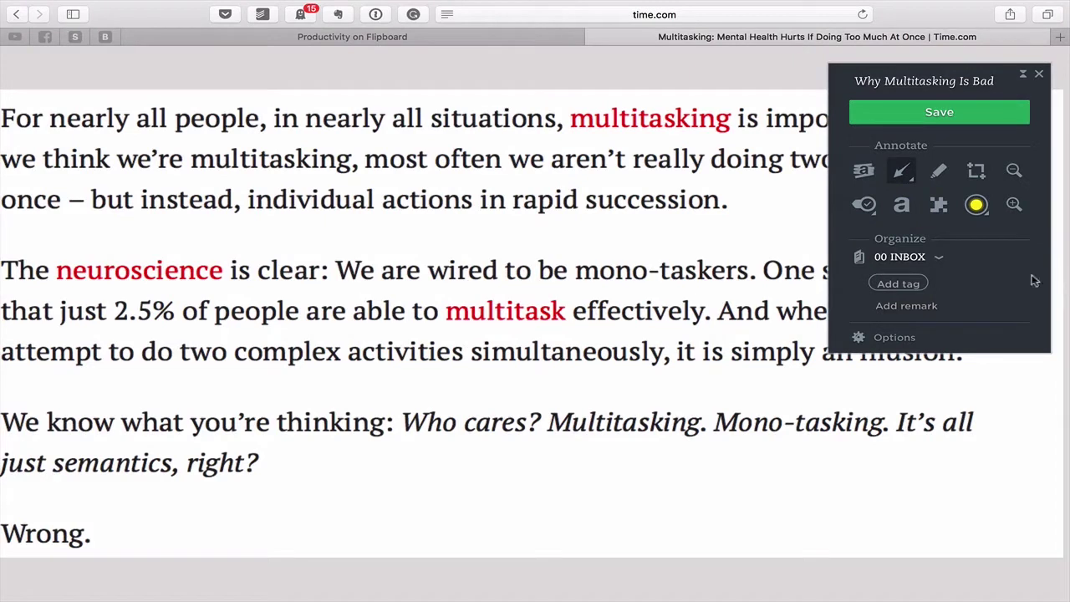
- Highlight the sentence 'We are wired to be mono-taskers' in yellow
{"action": "left_click", "coordinate": [863, 173]}
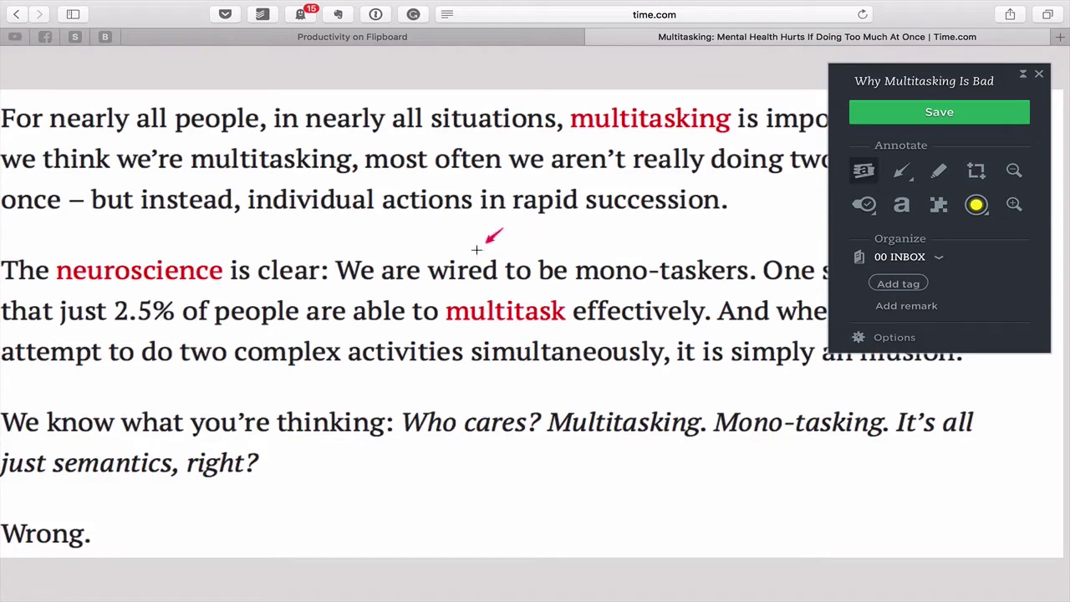
{"action": "left_click_drag", "start_coordinate": [335, 276], "coordinate": [745, 281]}
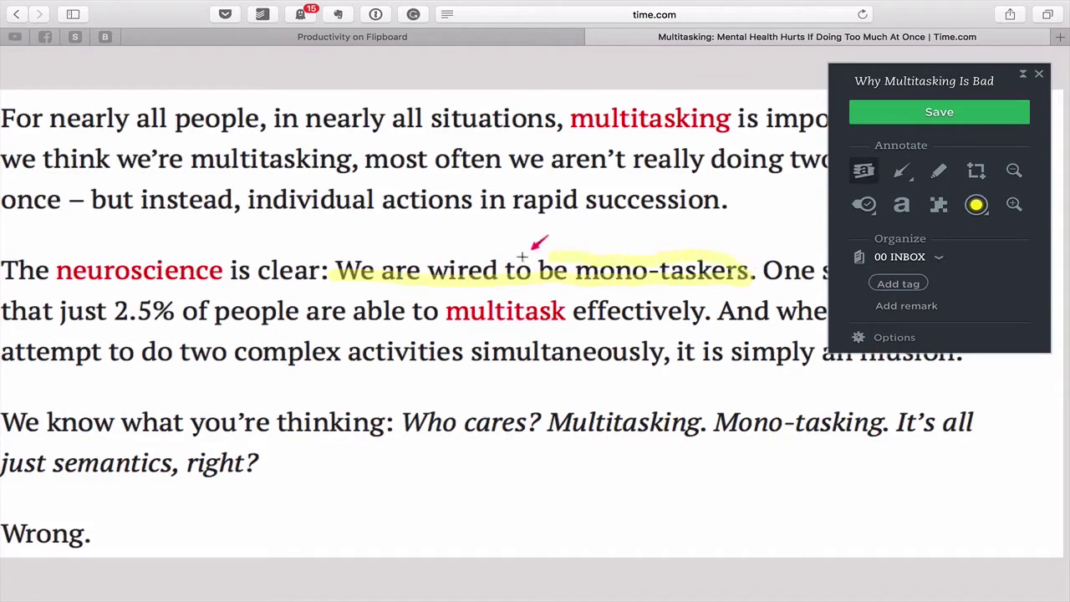
{"action": "left_click_drag", "start_coordinate": [336, 274], "coordinate": [697, 274]}
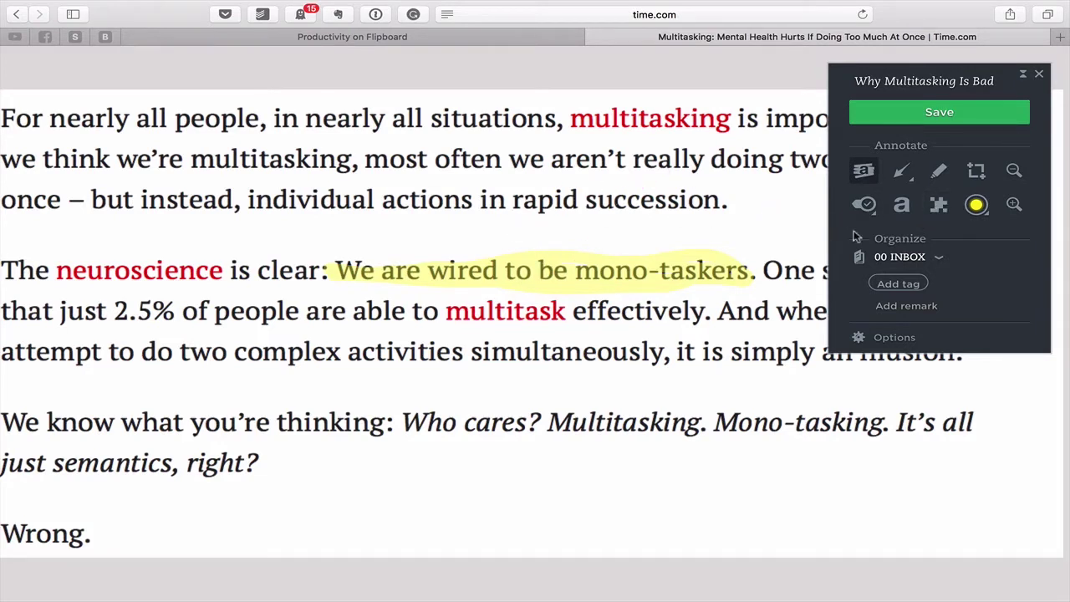
- Pixelate 'situations', mark 'Who cares? Multitasking' in yellow, and save the screenshot
{"action": "left_click", "coordinate": [938, 204]}
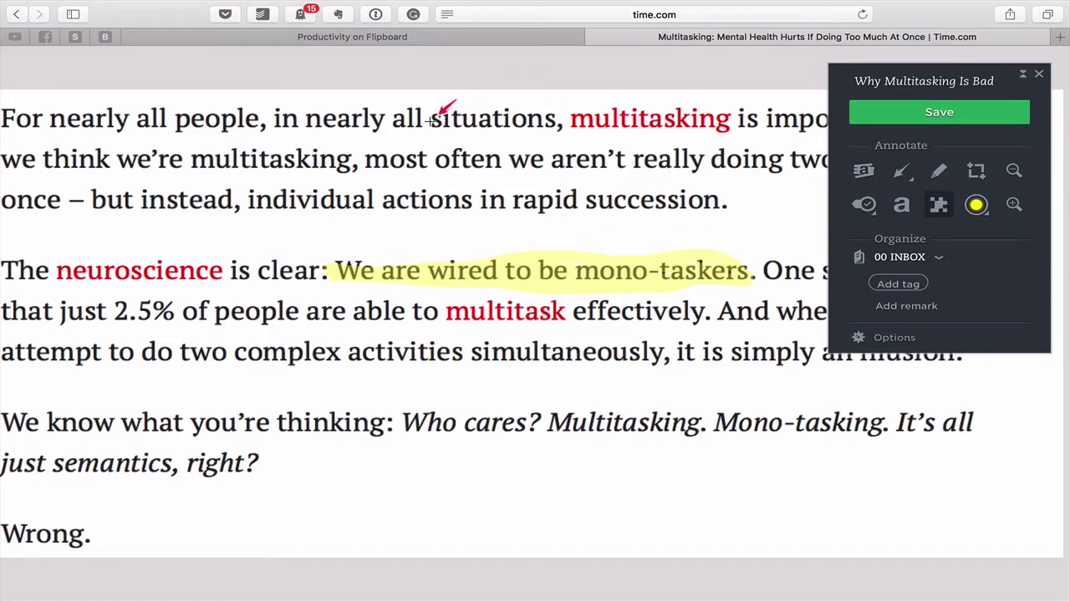
{"action": "left_click_drag", "start_coordinate": [431, 120], "coordinate": [729, 132]}
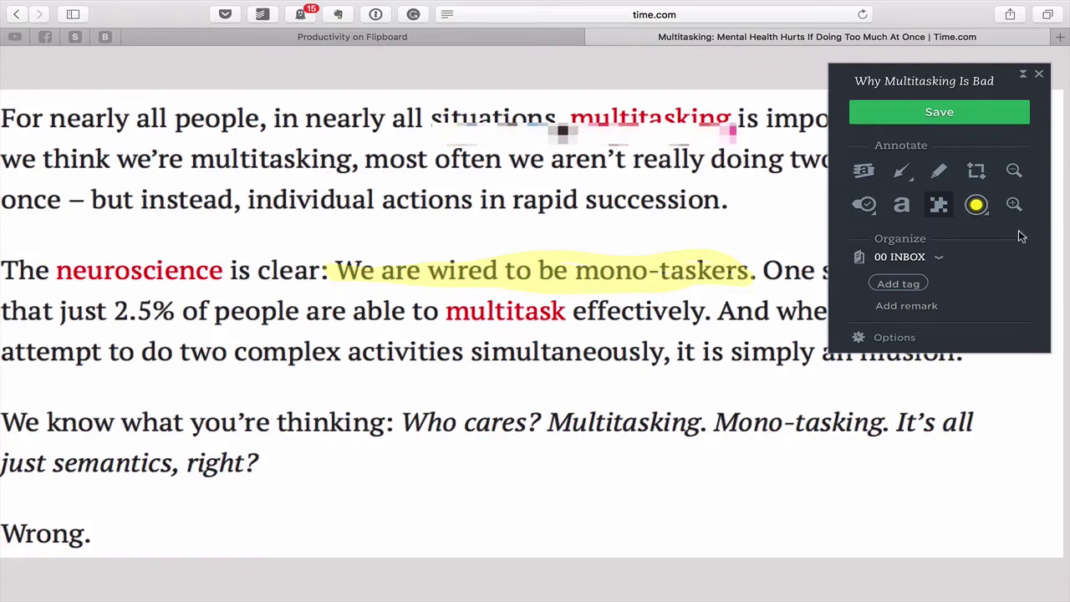
{"action": "left_click", "coordinate": [932, 176]}
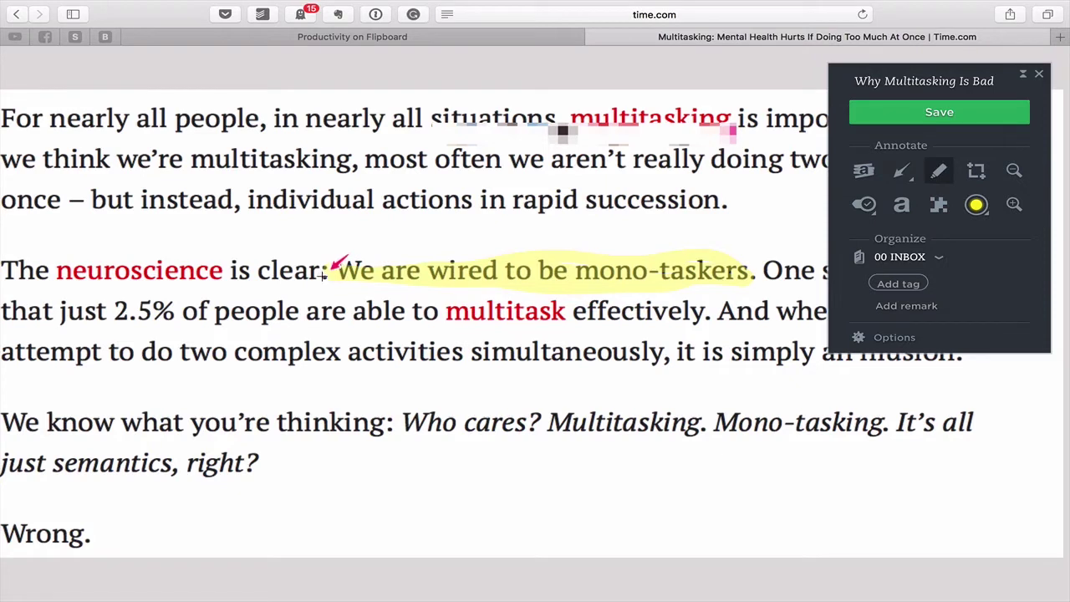
{"action": "left_click_drag", "start_coordinate": [400, 423], "coordinate": [701, 423]}
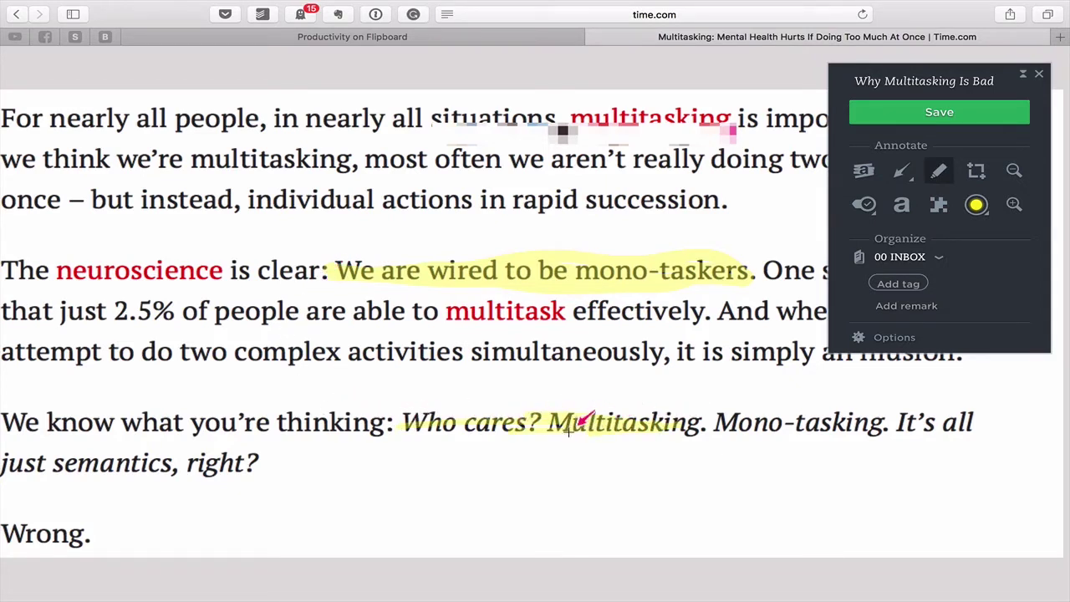
{"action": "left_click", "coordinate": [924, 120]}
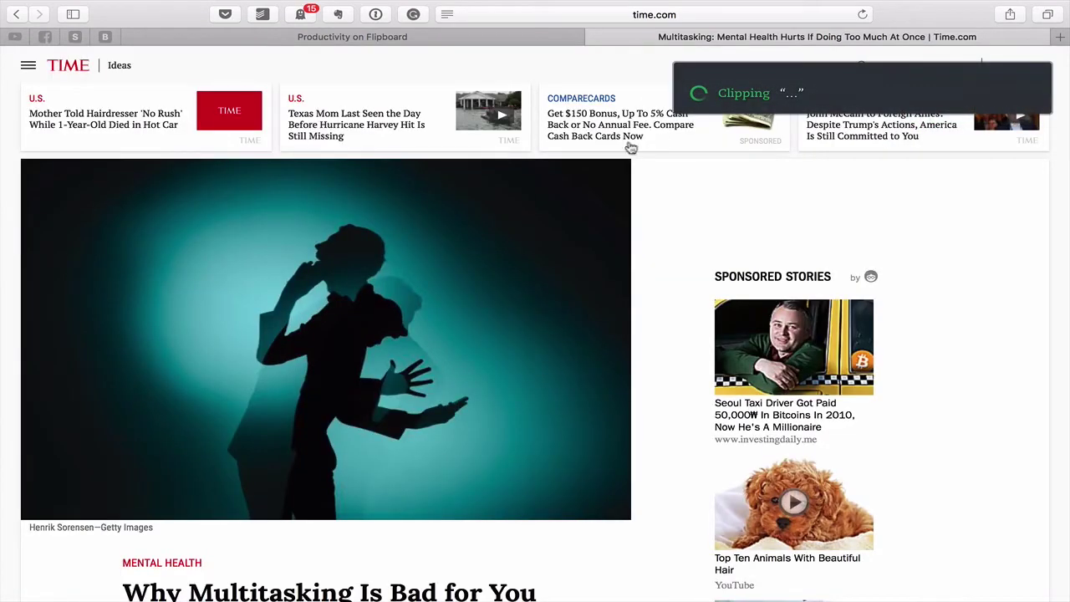
{"action": "key", "text": "super+Tab"}
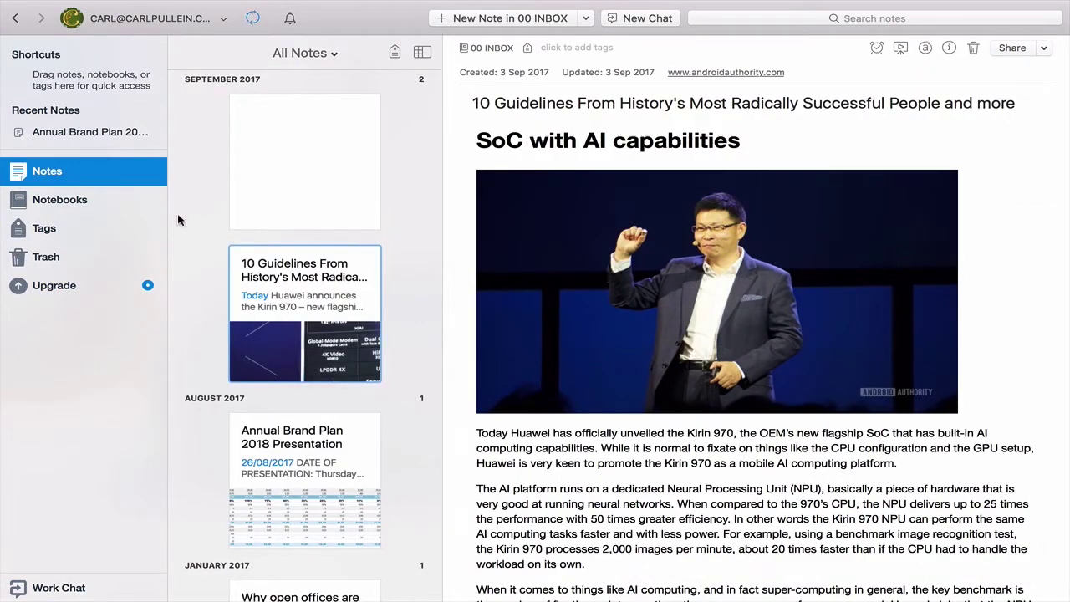
- Open the new multitasking screenshot note, view its image full-screen, then return to Safari
{"action": "left_click", "coordinate": [270, 168]}
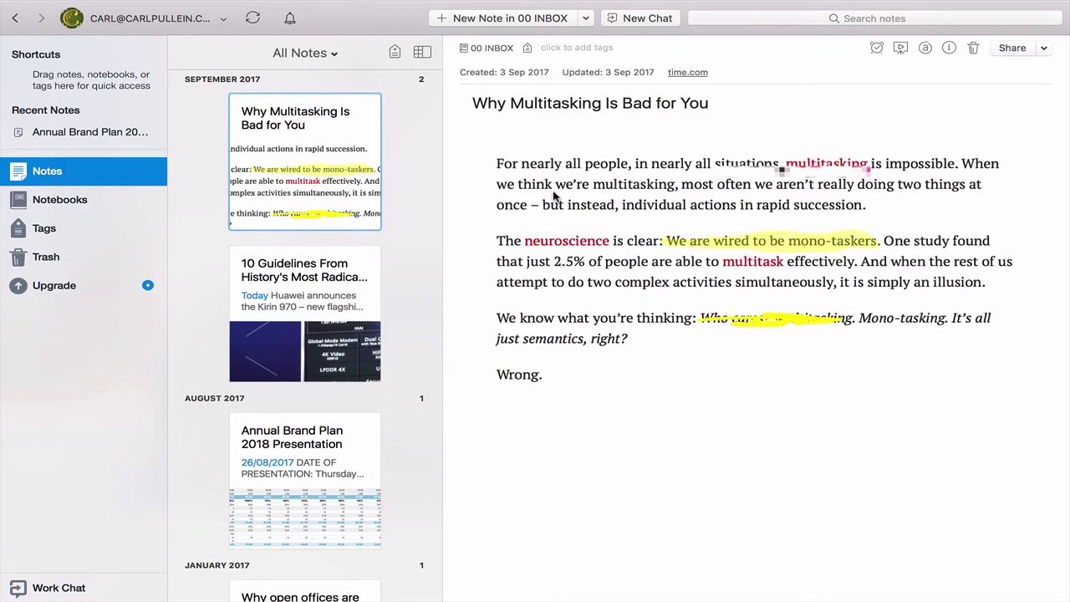
{"action": "left_click", "coordinate": [600, 256]}
{"action": "double_click", "coordinate": [600, 256]}
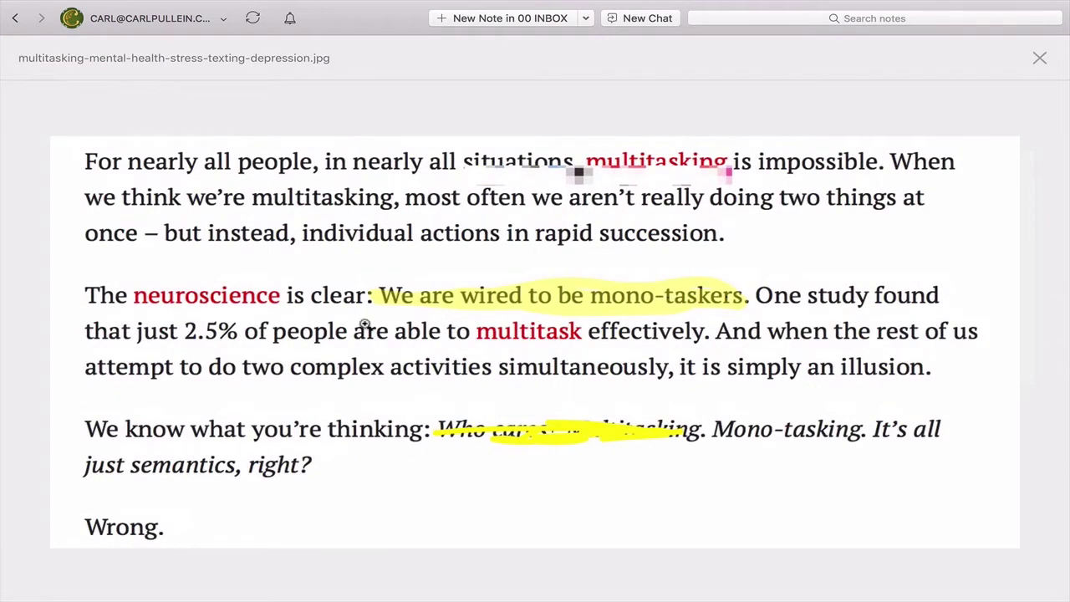
{"action": "left_click", "coordinate": [1039, 57]}
{"action": "key", "text": "ctrl+Left"}
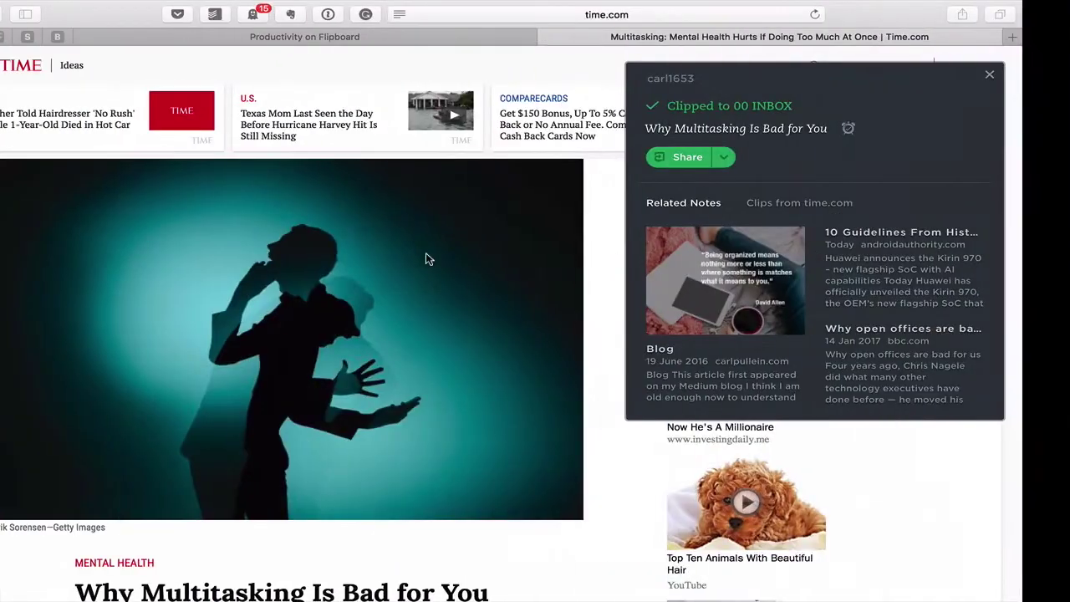
- Reopen Web Clipper on the Time article as Simplified article, keeping notebook 00 INBOX
{"action": "scroll", "coordinate": [619, 340], "scroll_direction": "down", "scroll_amount": 5}
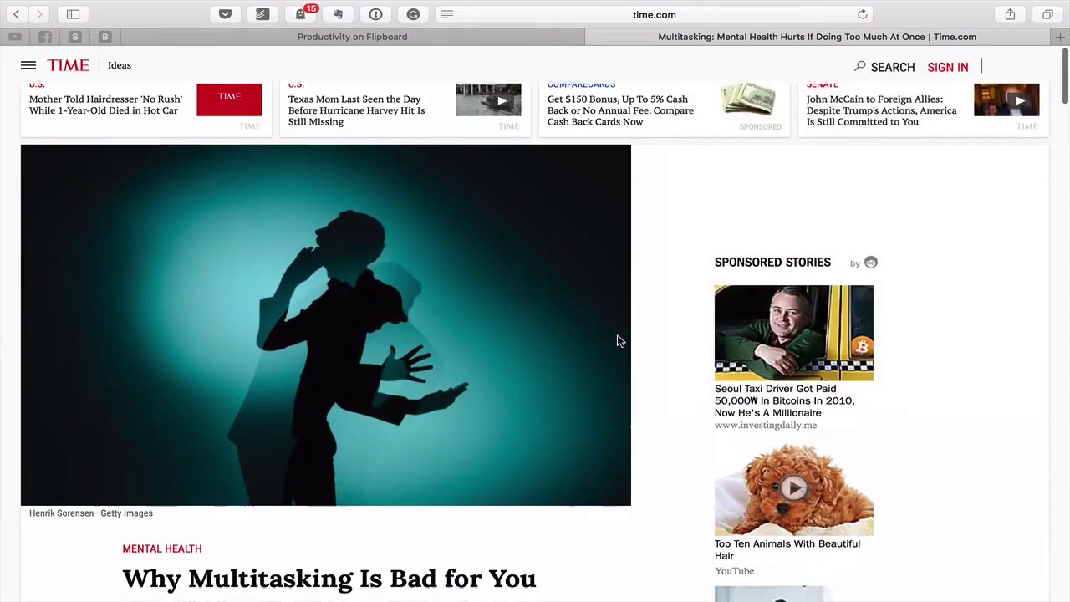
{"action": "scroll", "coordinate": [617, 340], "scroll_direction": "up", "scroll_amount": 3}
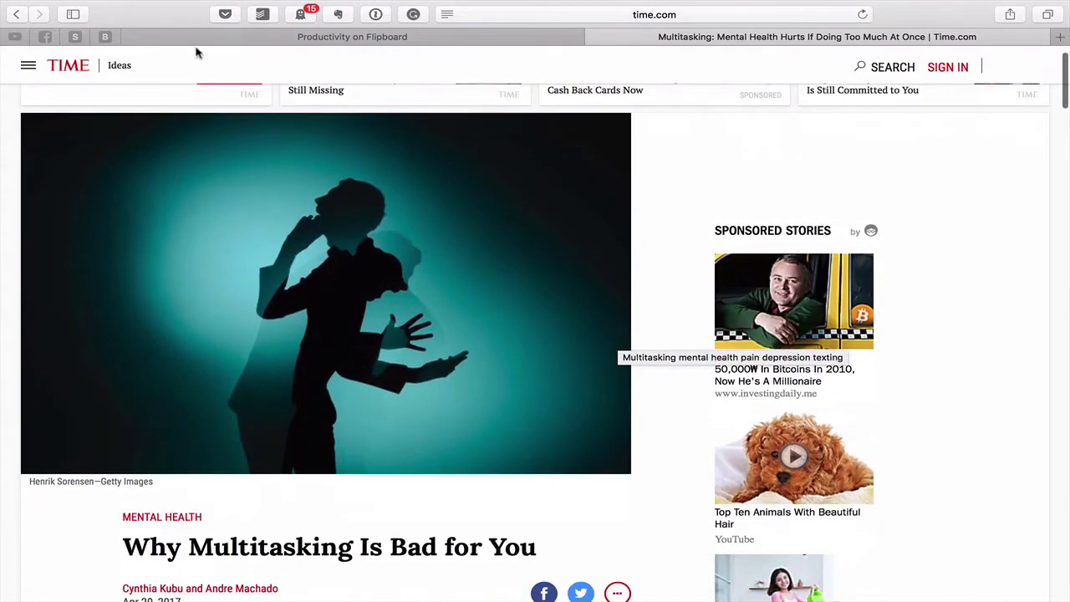
{"action": "left_click", "coordinate": [339, 14]}
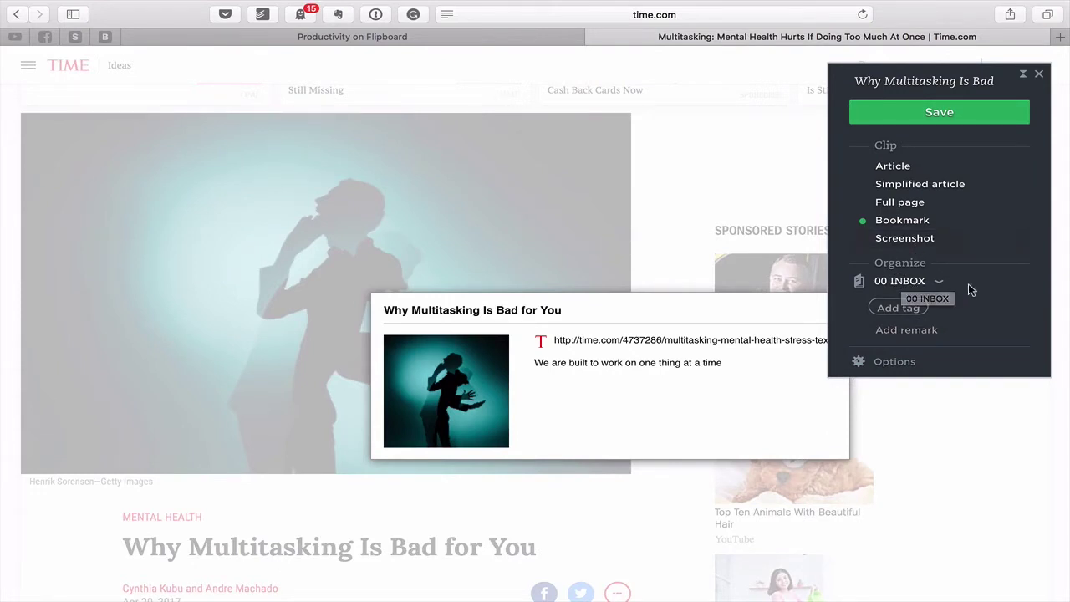
{"action": "left_click", "coordinate": [895, 184]}
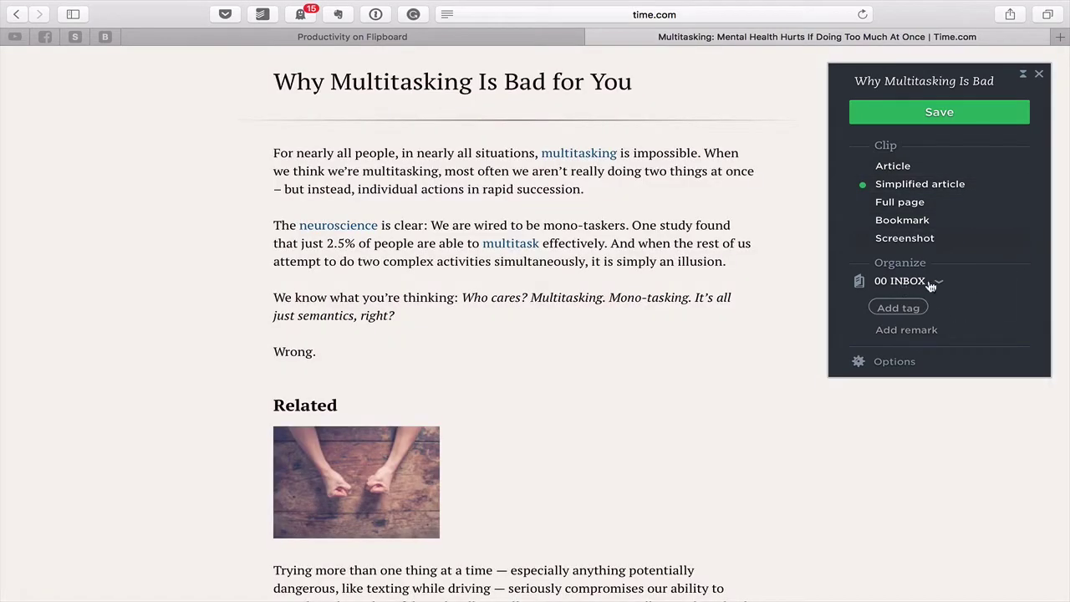
{"action": "left_click", "coordinate": [939, 284]}
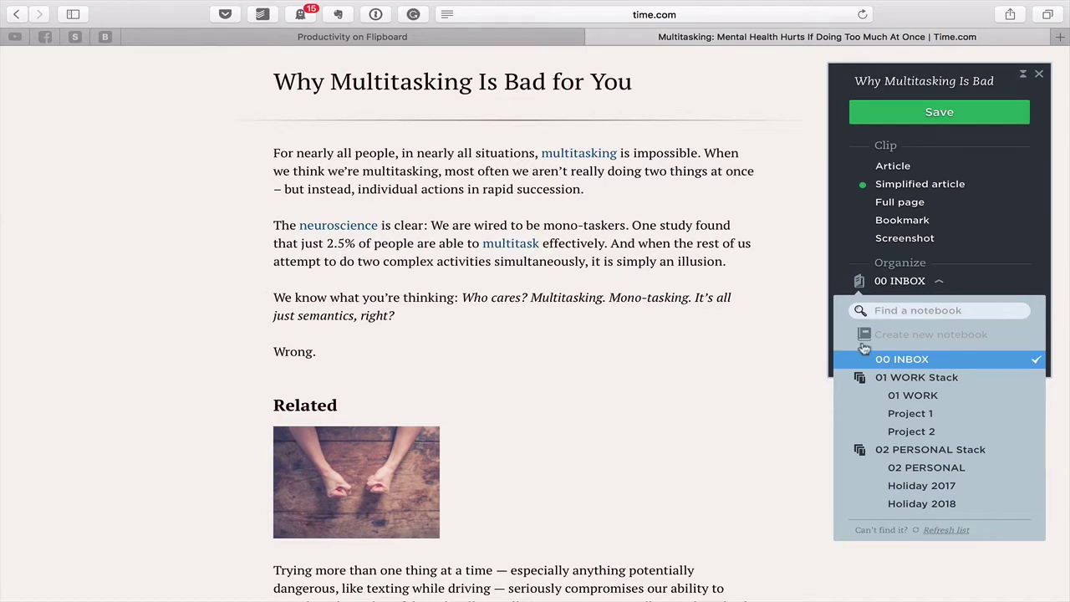
{"action": "left_click", "coordinate": [853, 256]}
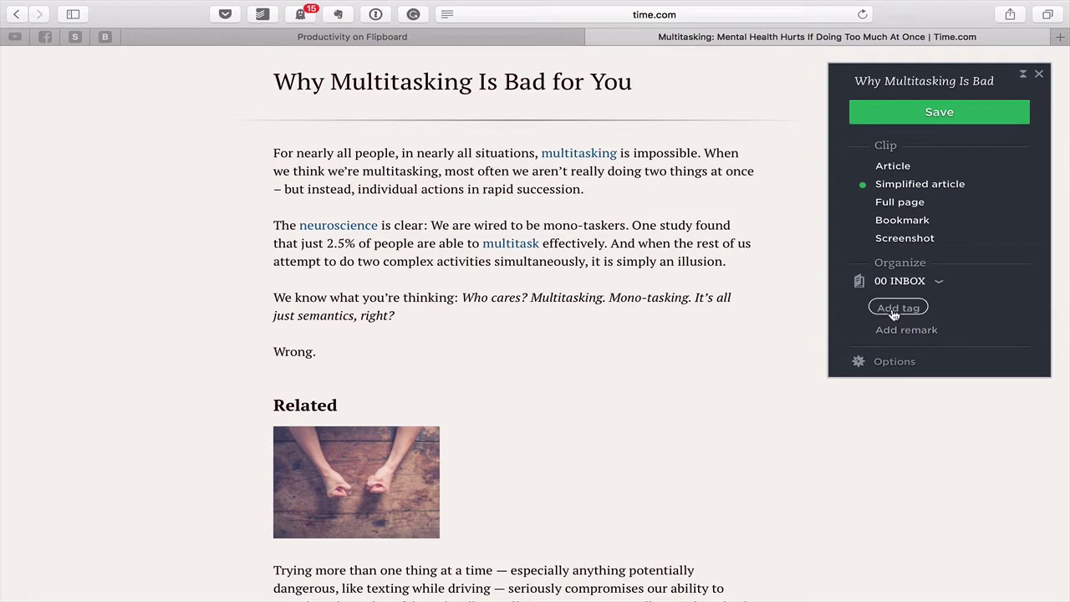
- Open the Web Clipper Options page with its notebook, tag and general clip settings
{"action": "left_click", "coordinate": [895, 362]}
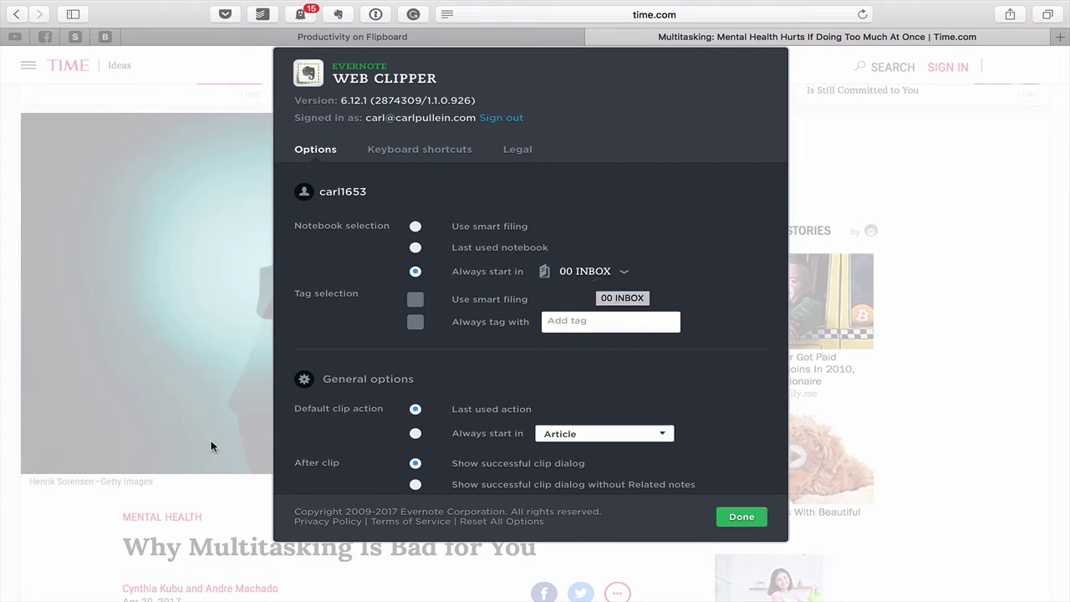
- Keep Article as the default clip action and set After clip to 'Automatically close Clipper'
{"action": "scroll", "coordinate": [343, 420], "scroll_direction": "down", "scroll_amount": 3}
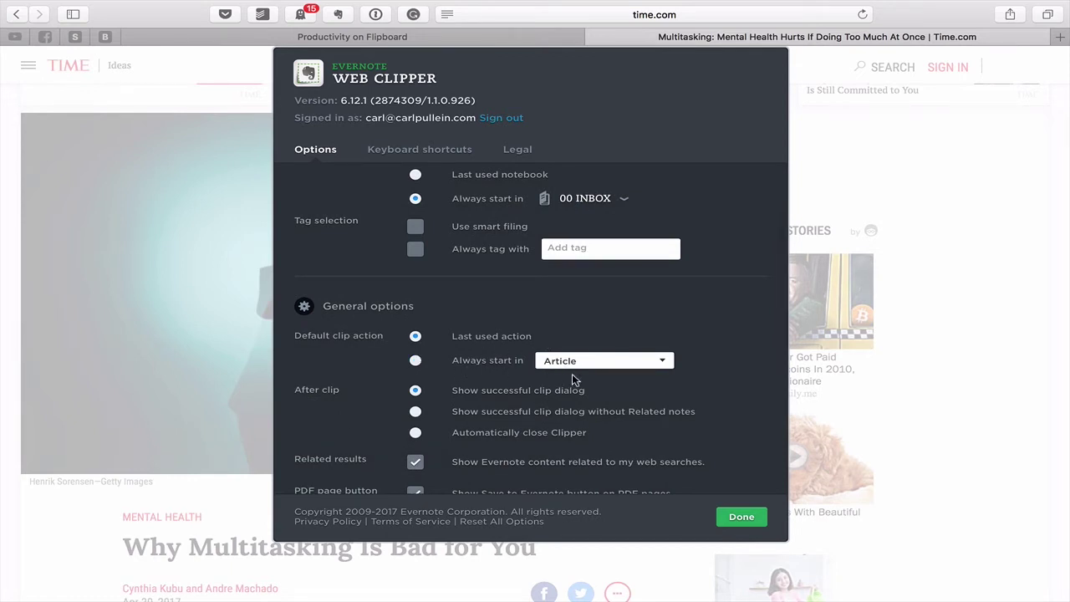
{"action": "left_click", "coordinate": [663, 361]}
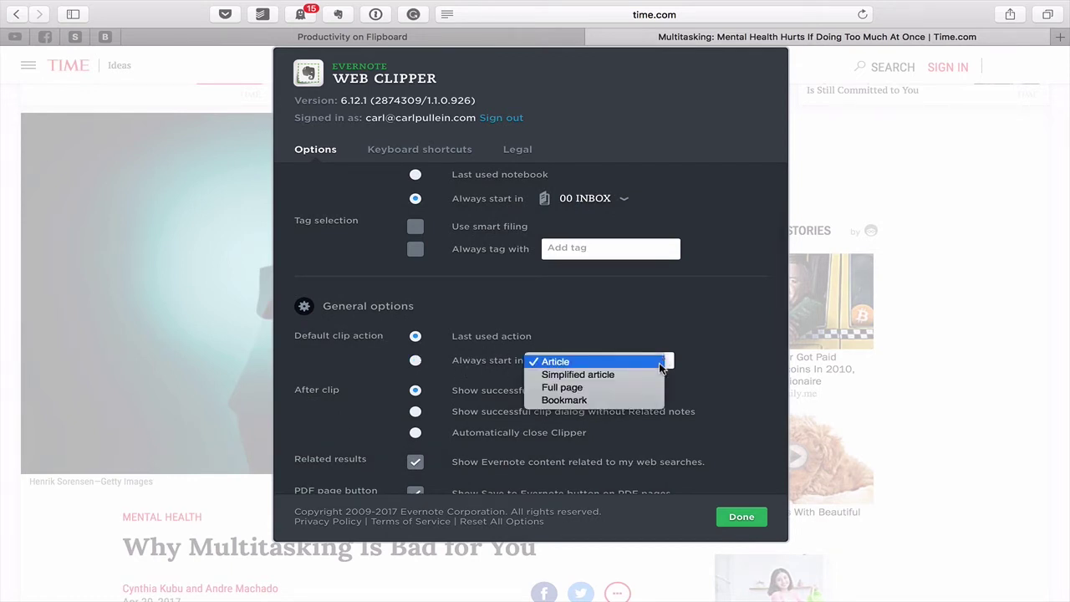
{"action": "left_click", "coordinate": [731, 351]}
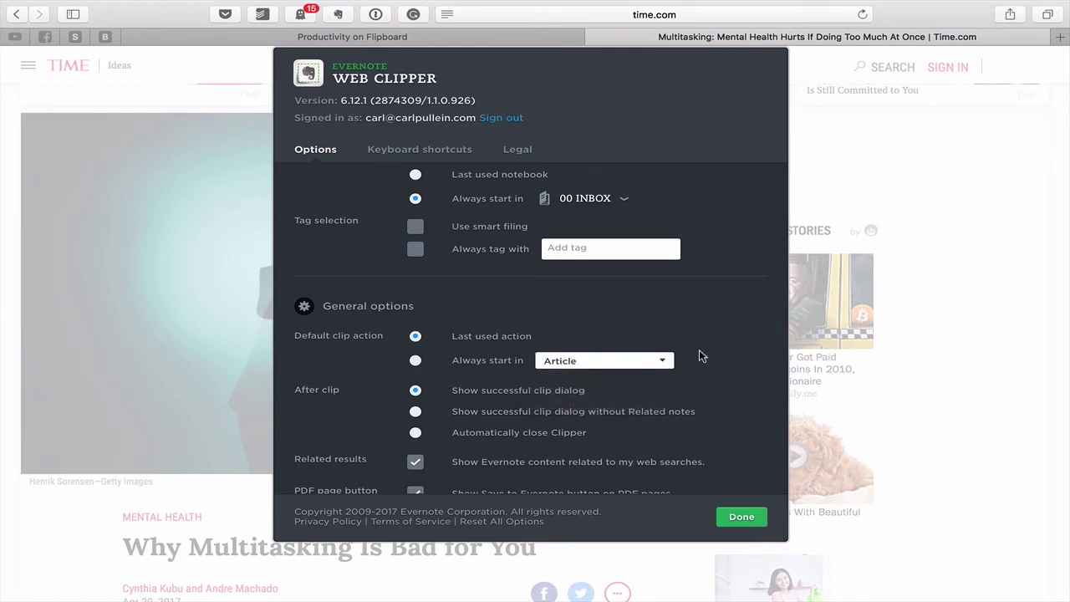
{"action": "scroll", "coordinate": [700, 354], "scroll_direction": "down", "scroll_amount": 2}
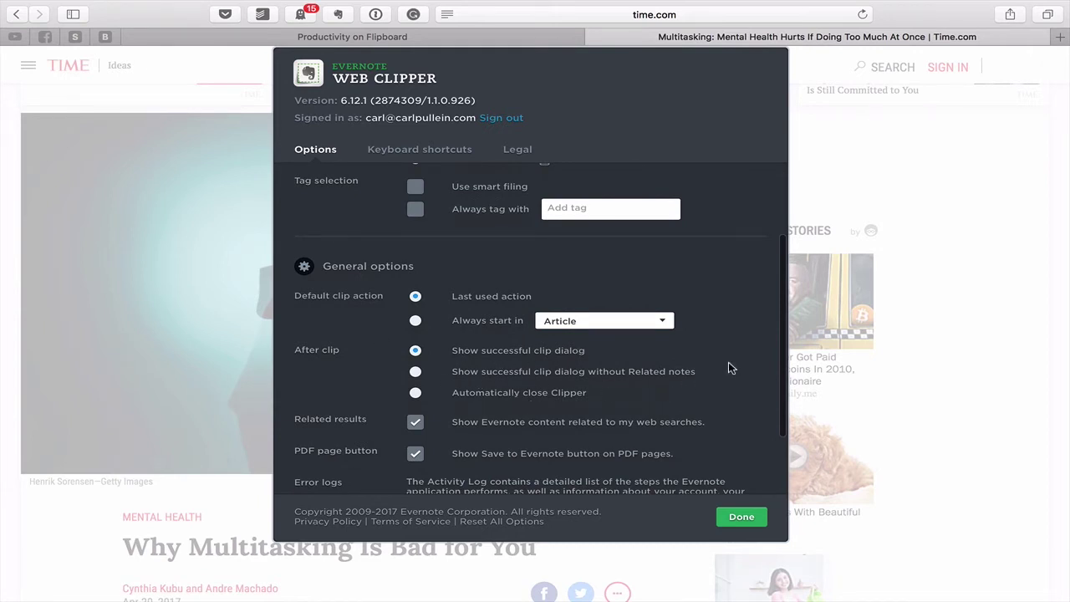
{"action": "left_click", "coordinate": [416, 392]}
- Review the Keyboard shortcuts settings, then leave Options and return to clipping
{"action": "scroll", "coordinate": [701, 376], "scroll_direction": "down", "scroll_amount": 4}
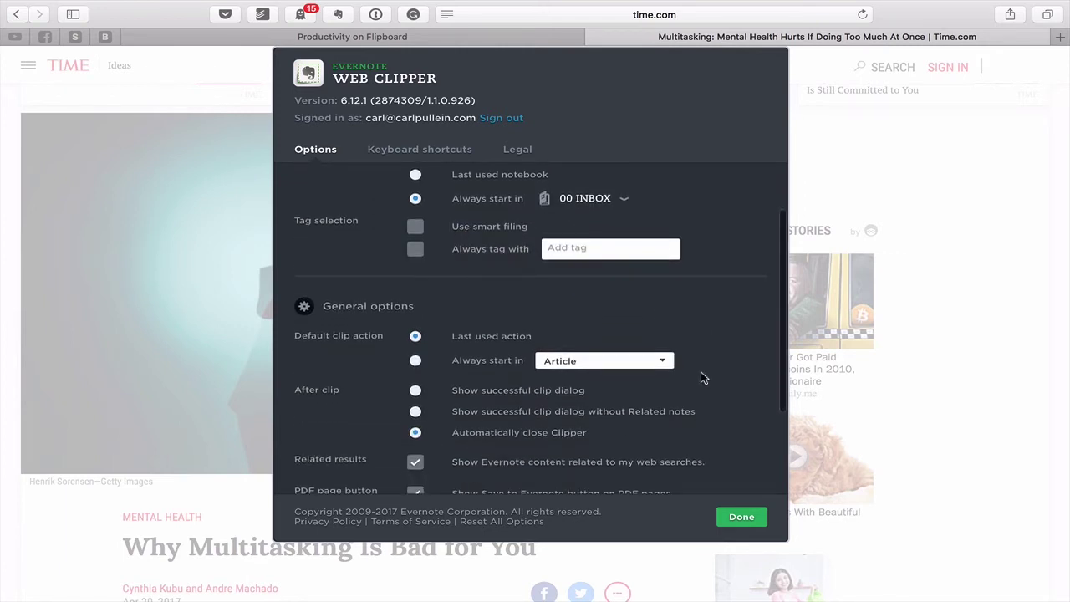
{"action": "scroll", "coordinate": [700, 371], "scroll_direction": "down", "scroll_amount": 1}
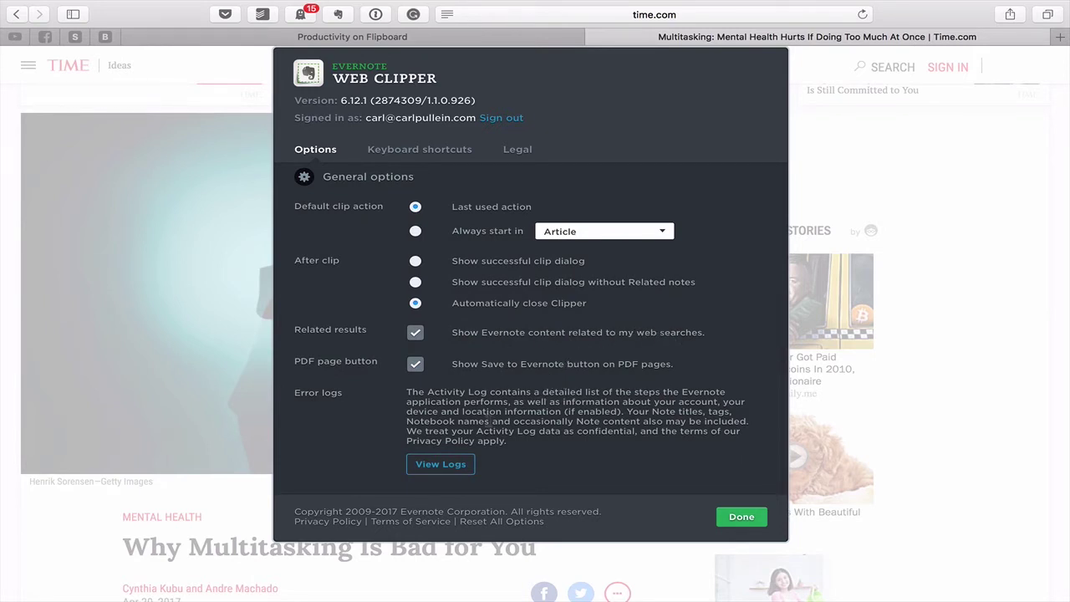
{"action": "scroll", "coordinate": [575, 292], "scroll_direction": "up", "scroll_amount": 5}
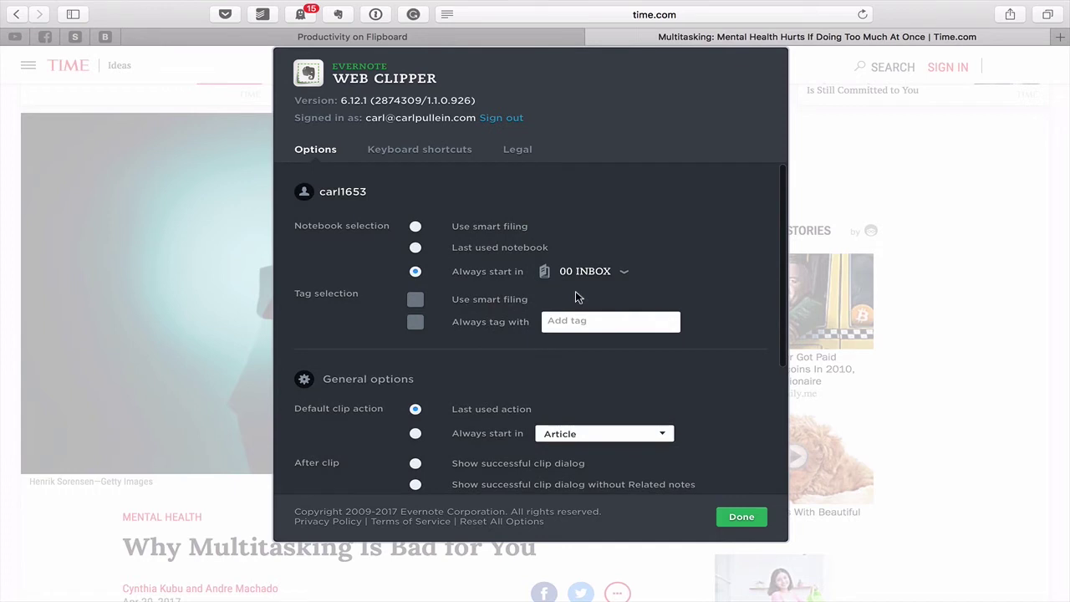
{"action": "left_click", "coordinate": [418, 155]}
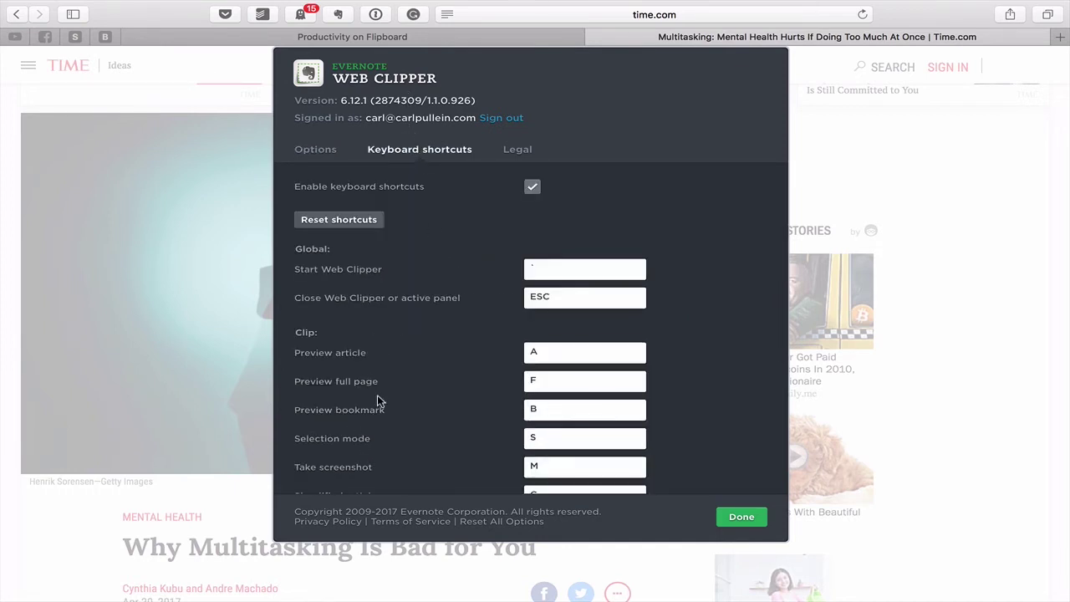
{"action": "scroll", "coordinate": [378, 394], "scroll_direction": "down", "scroll_amount": 4}
{"action": "scroll", "coordinate": [377, 397], "scroll_direction": "up", "scroll_amount": 3}
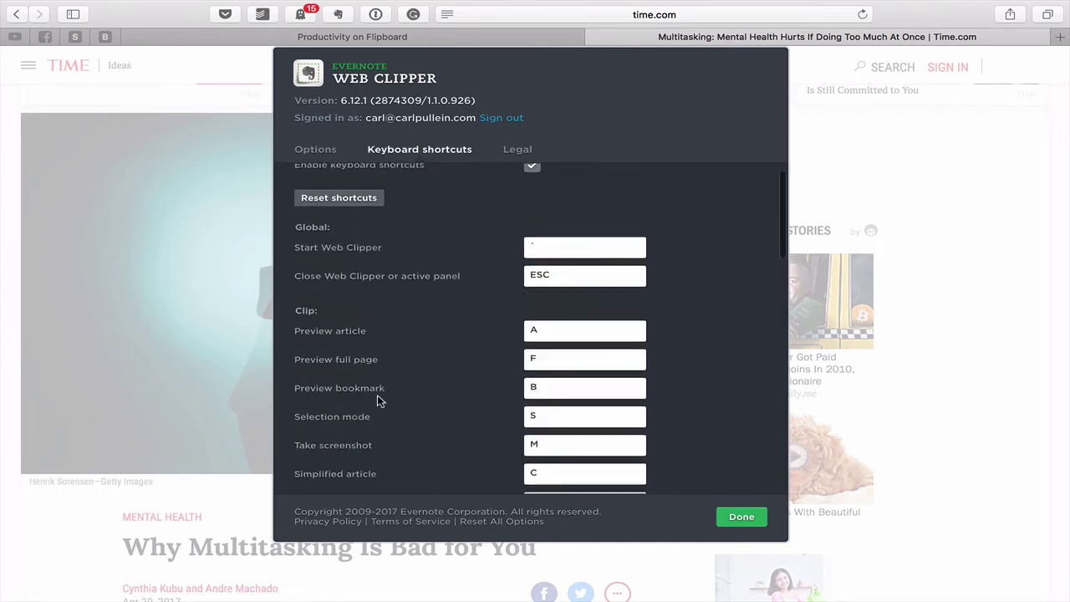
{"action": "left_click", "coordinate": [326, 155]}
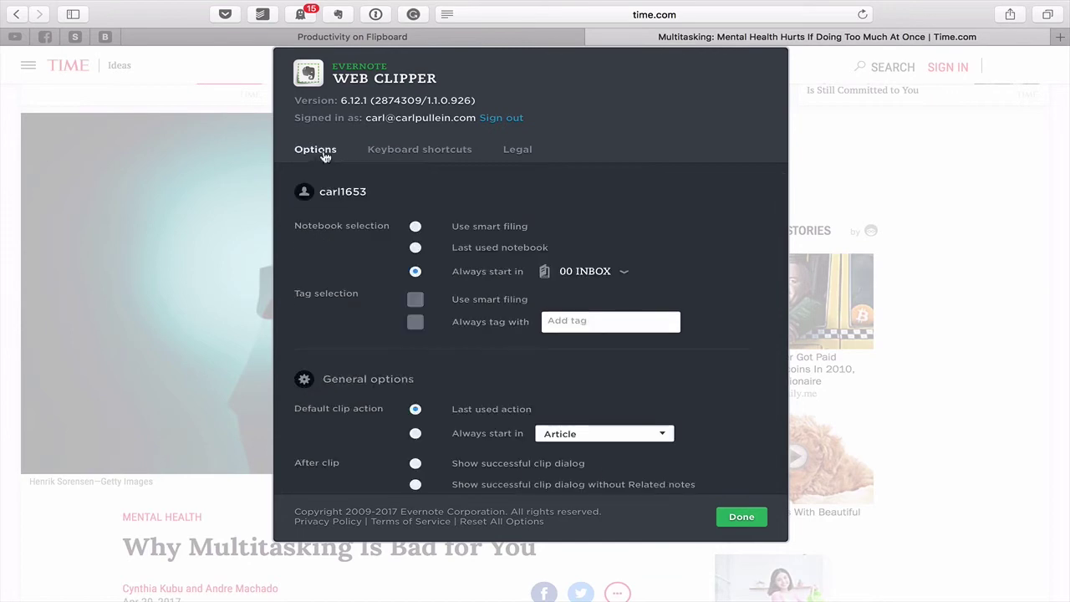
{"action": "left_click", "coordinate": [751, 520]}
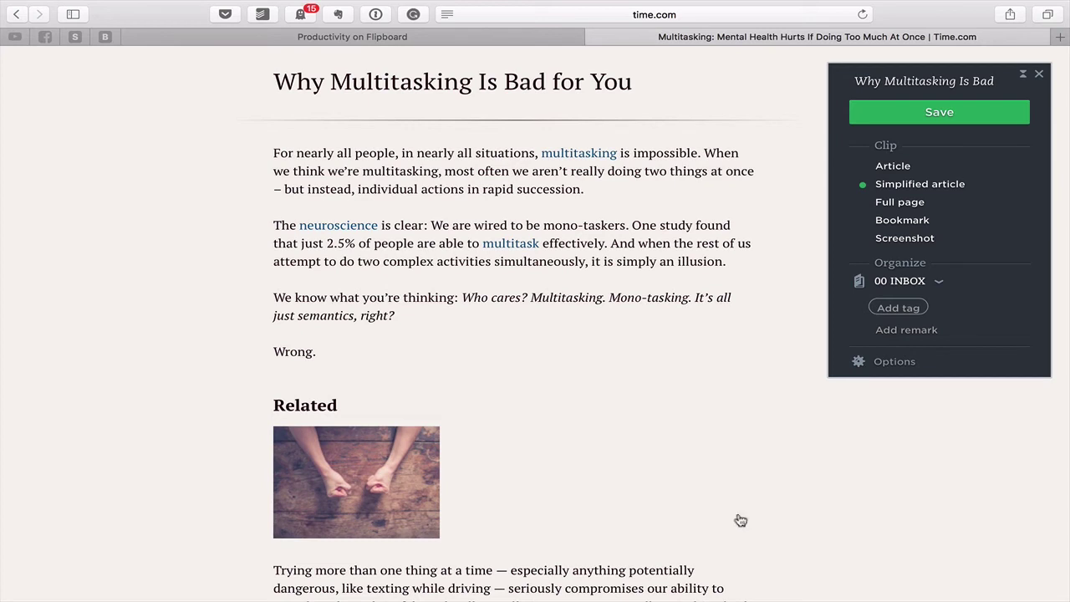
- Open the Safari Extensions gallery from the Safari menu
{"action": "mouse_move", "coordinate": [5, 5]}
{"action": "left_click", "coordinate": [50, 10]}
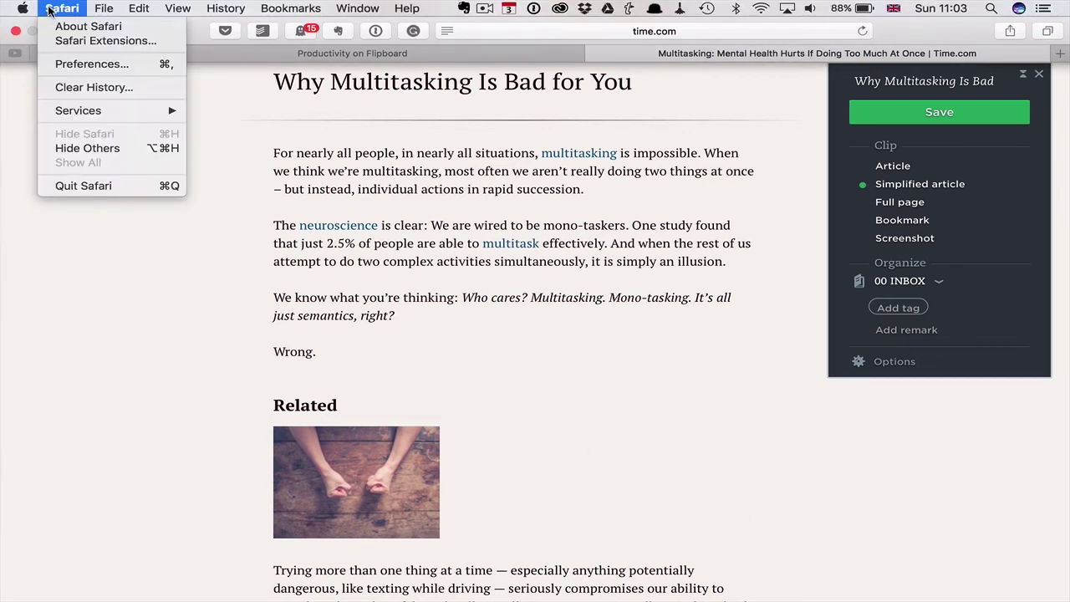
{"action": "left_click", "coordinate": [64, 40]}
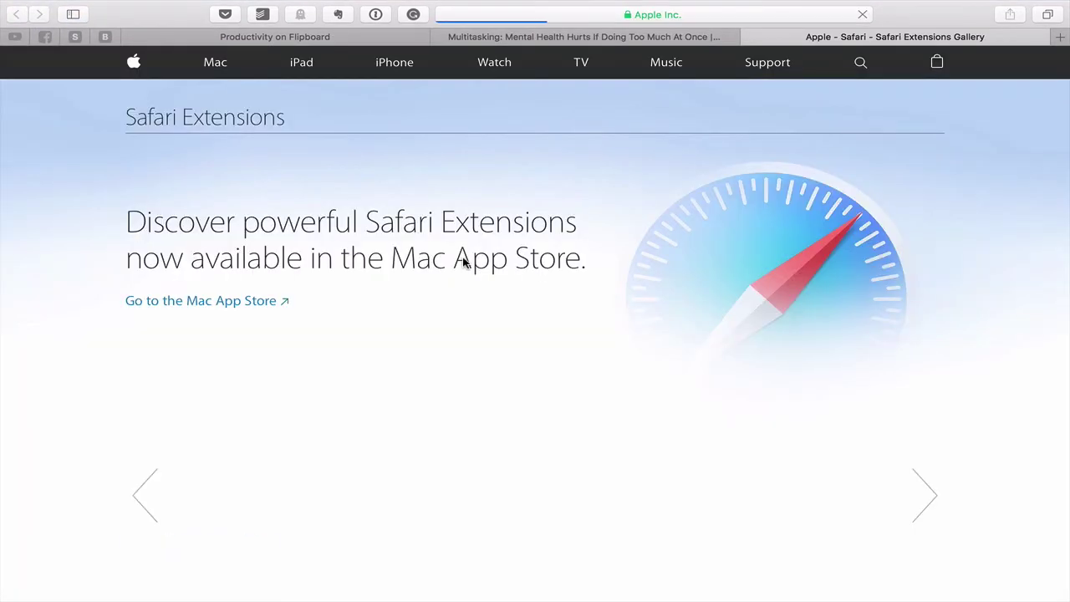
- Search the gallery for 'Evernote' and inspect the Evernote Web Clipper listing marked Installed
{"action": "scroll", "coordinate": [494, 365], "scroll_direction": "down", "scroll_amount": 10}
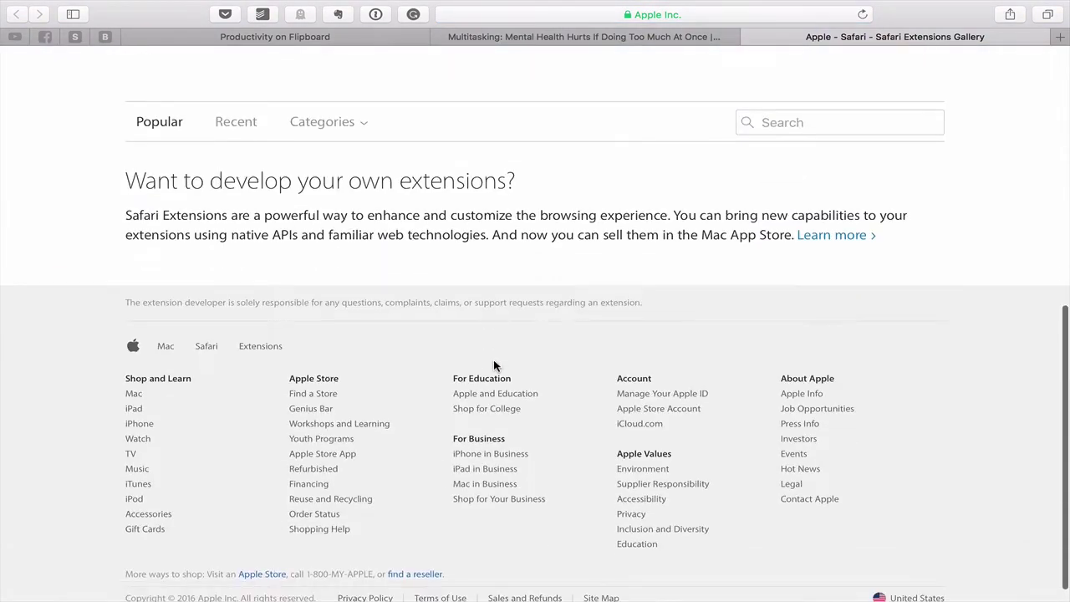
{"action": "left_click", "coordinate": [838, 198]}
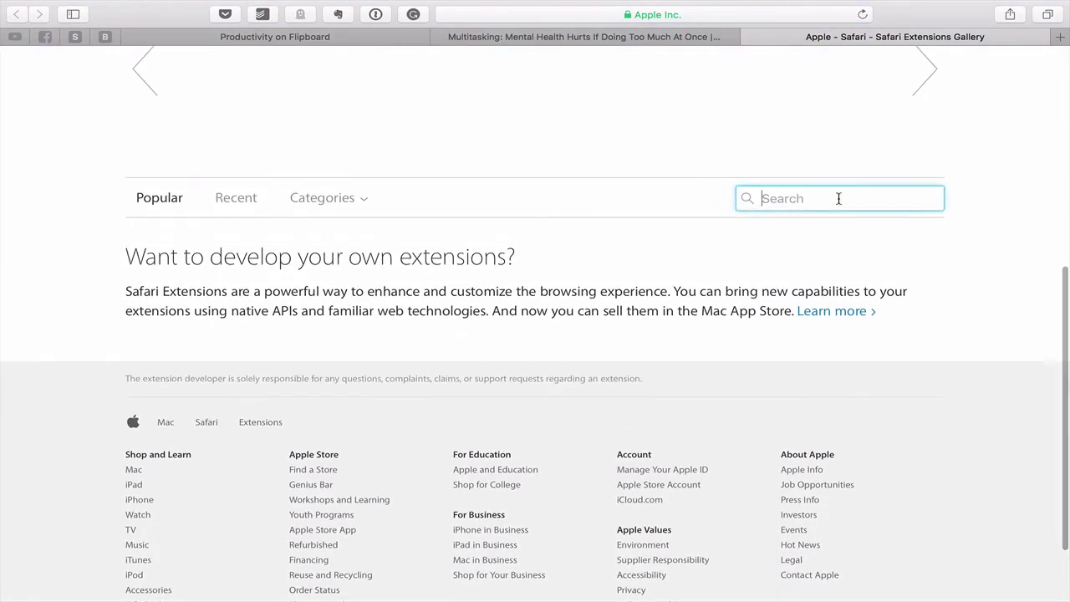
{"action": "type", "text": "Evernote"}
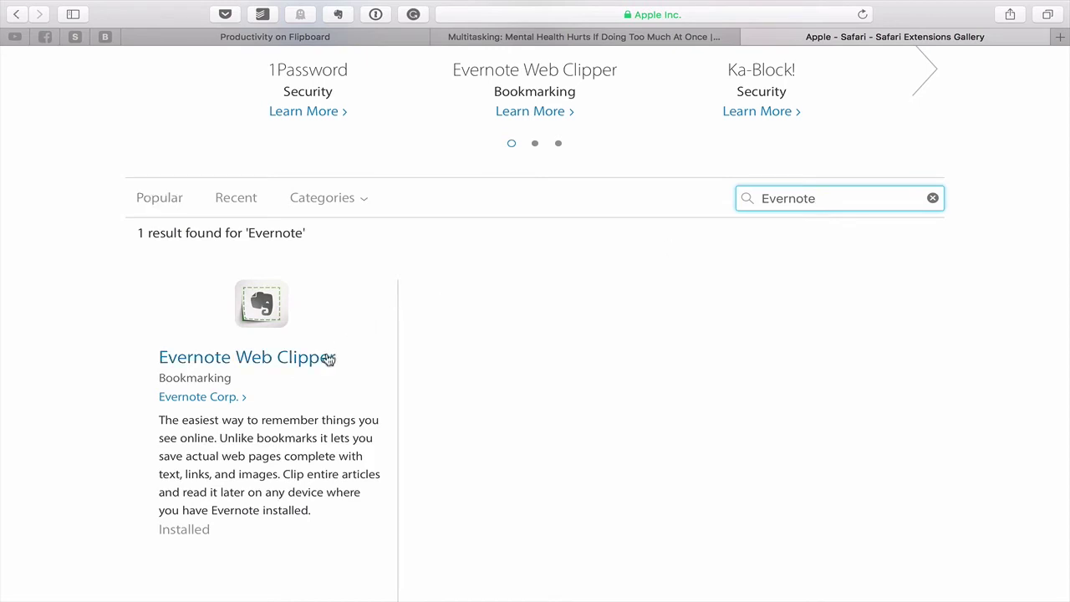
{"action": "left_click", "coordinate": [222, 323]}
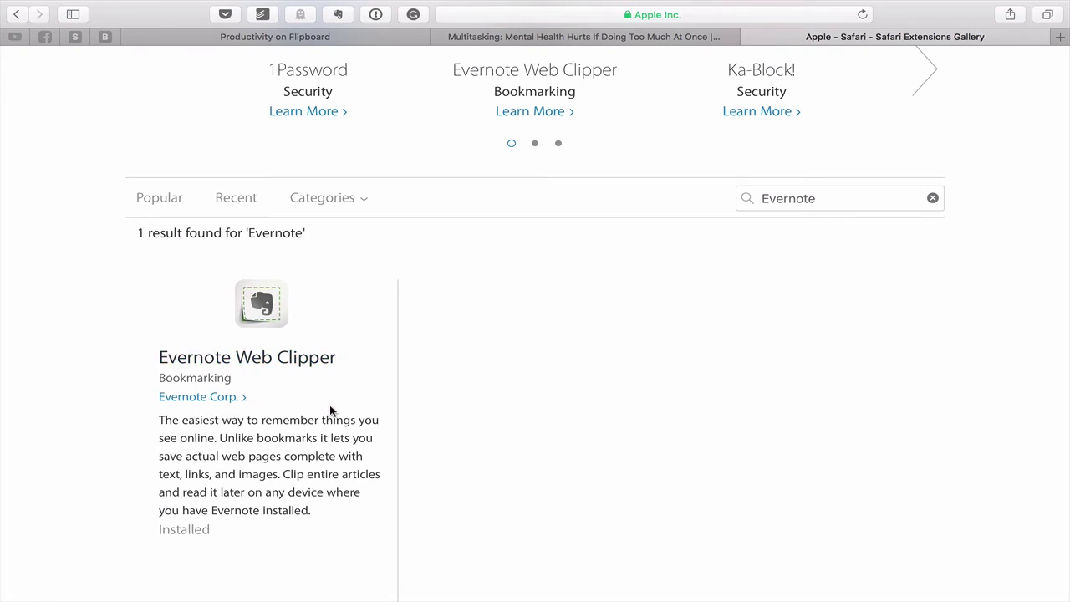
{"action": "scroll", "coordinate": [331, 410], "scroll_direction": "down", "scroll_amount": 3}
{"action": "scroll", "coordinate": [330, 408], "scroll_direction": "up", "scroll_amount": 2}
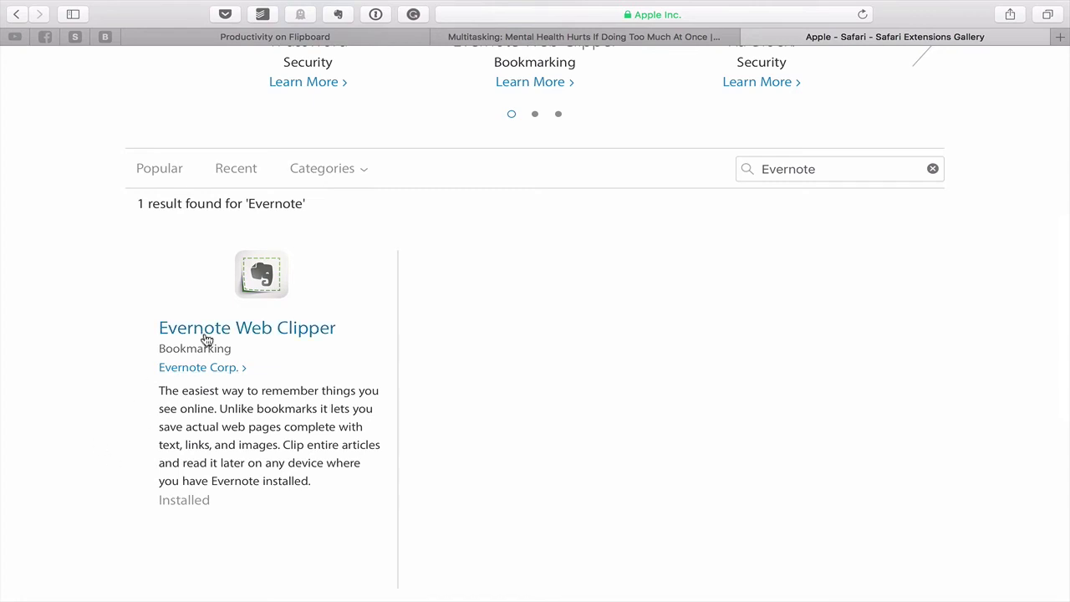
{"action": "scroll", "coordinate": [208, 339], "scroll_direction": "up", "scroll_amount": 3}
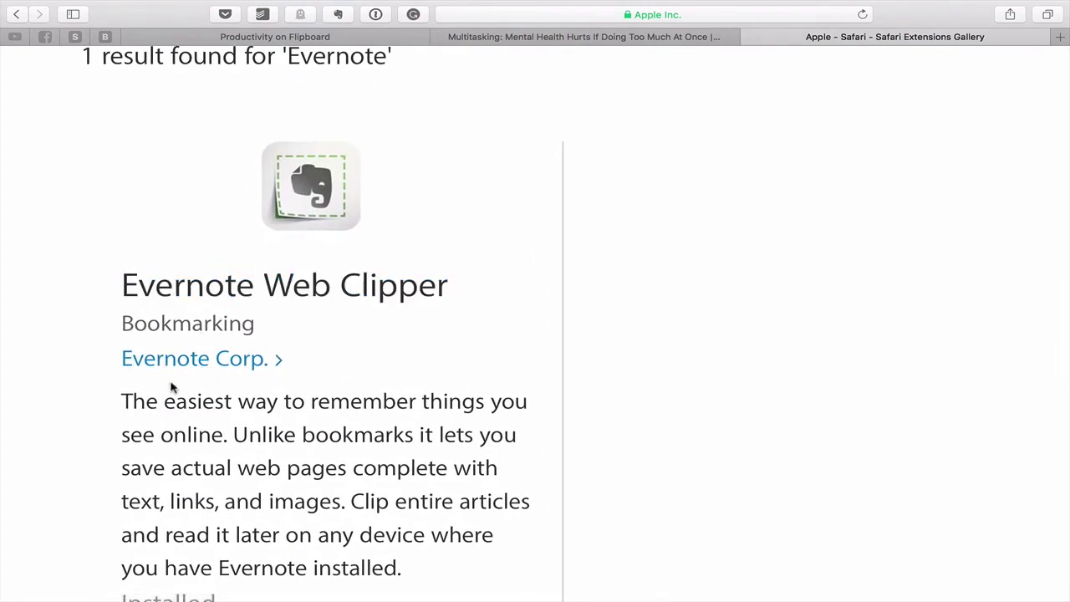
{"action": "scroll", "coordinate": [172, 392], "scroll_direction": "down", "scroll_amount": 2}
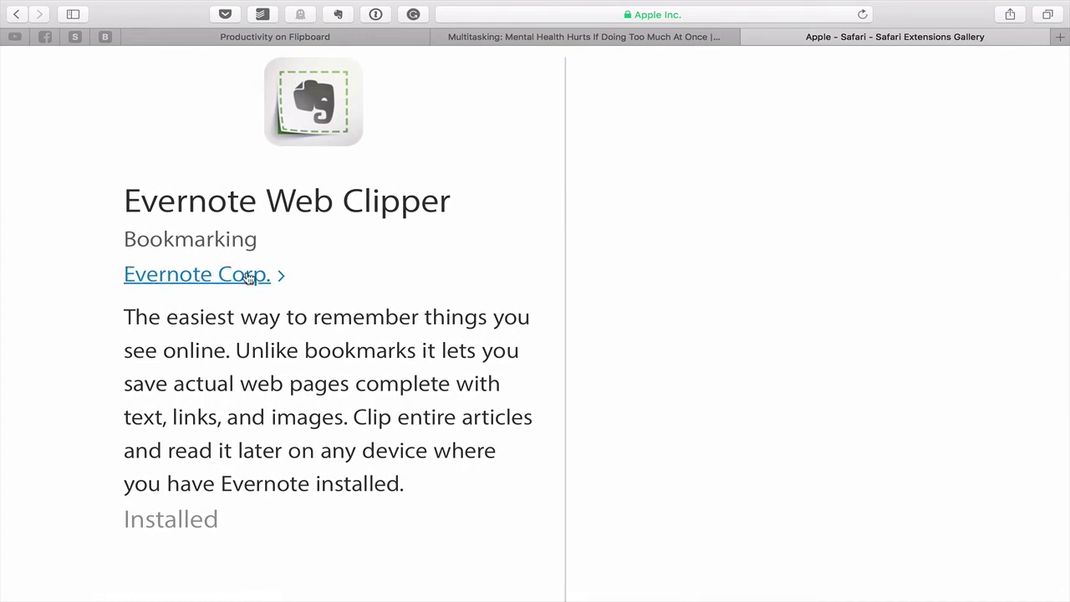
{"action": "scroll", "coordinate": [304, 317], "scroll_direction": "down", "scroll_amount": 3}
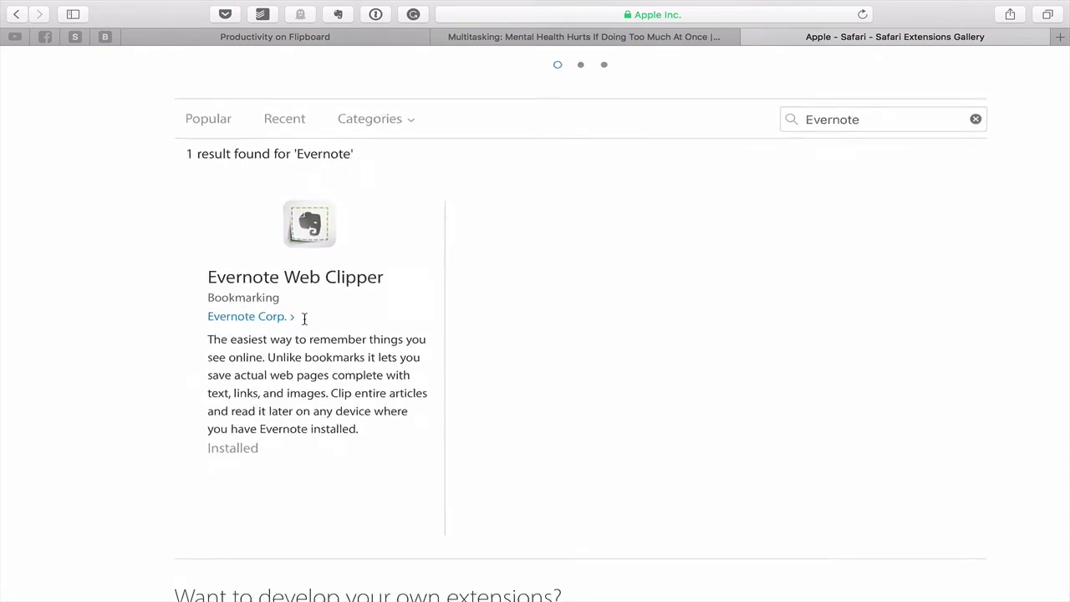